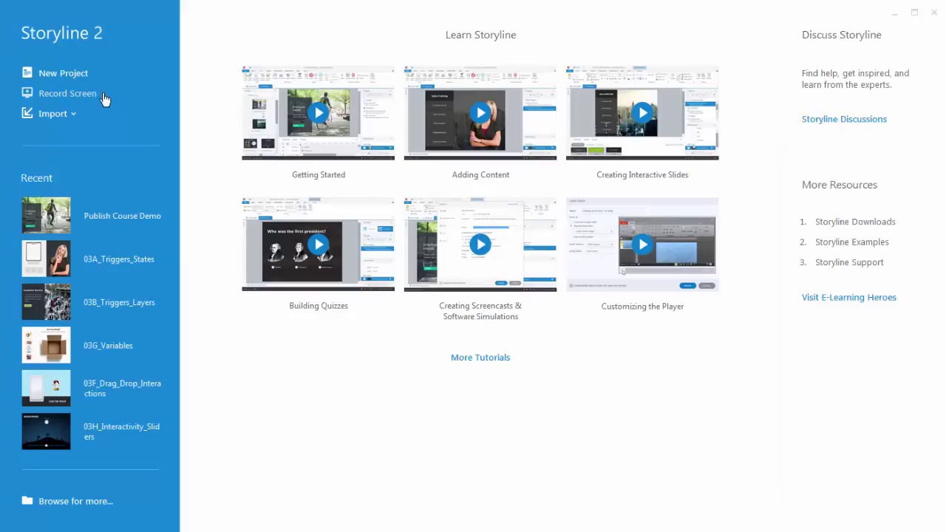
# - Check the available import options and open the recent project Publish Course Demo
pyautogui.click(73, 115)
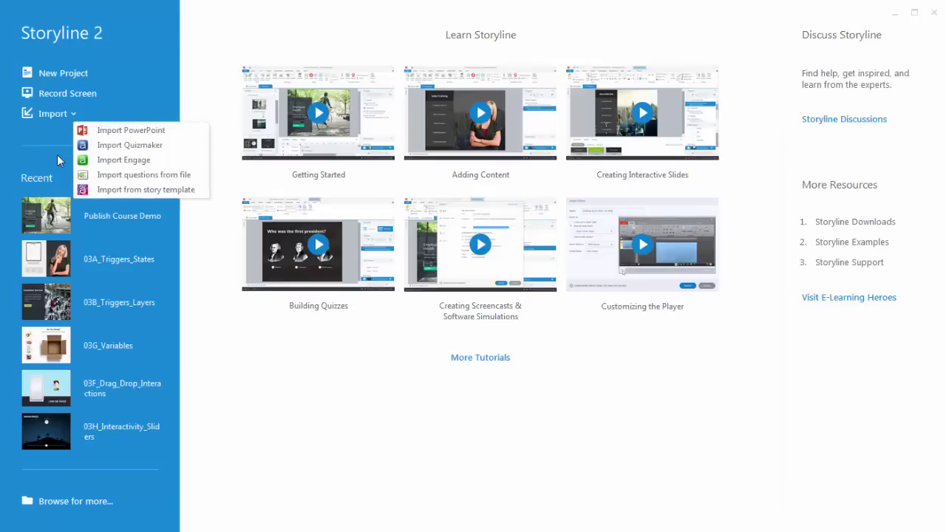
pyautogui.click(196, 216)
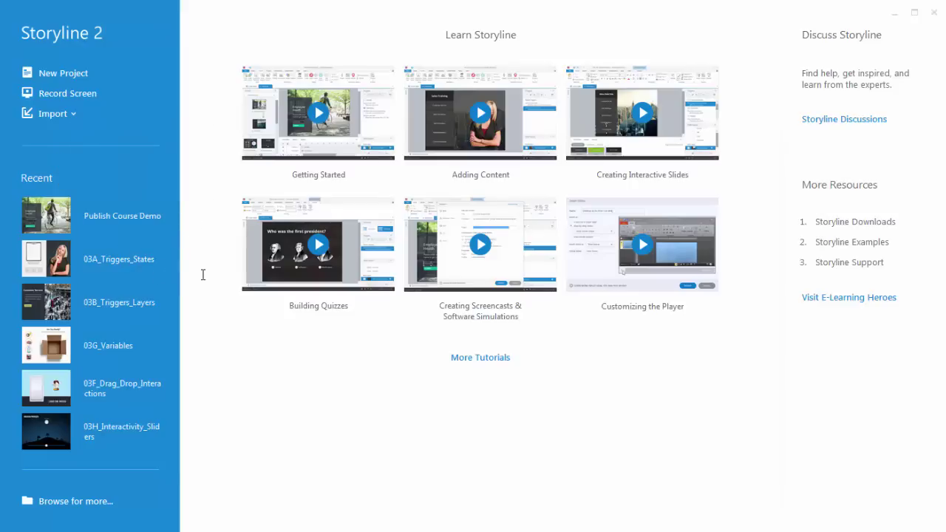
pyautogui.click(126, 217)
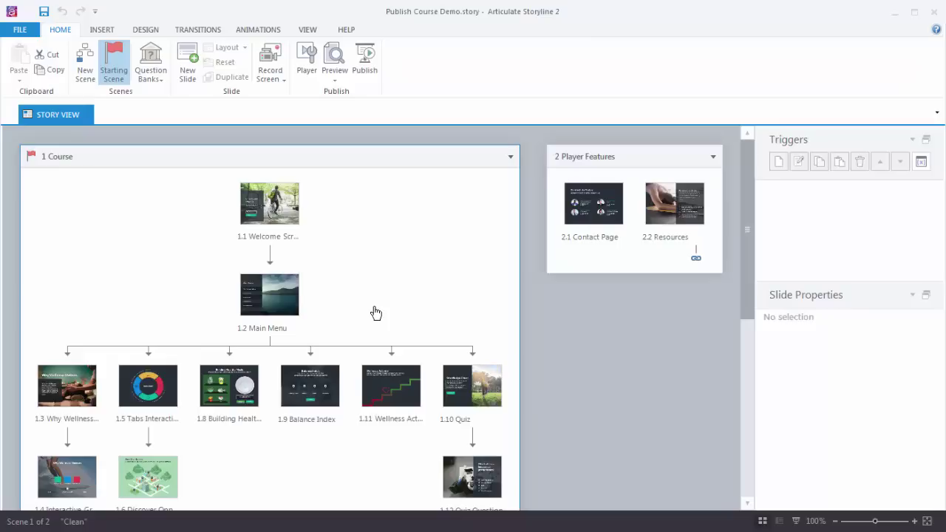
# - Examine the slide links from Welcome Screen and Main Menu, including the trigger that jumps to 1.3 Why Wellness Matters
pyautogui.click(278, 213)
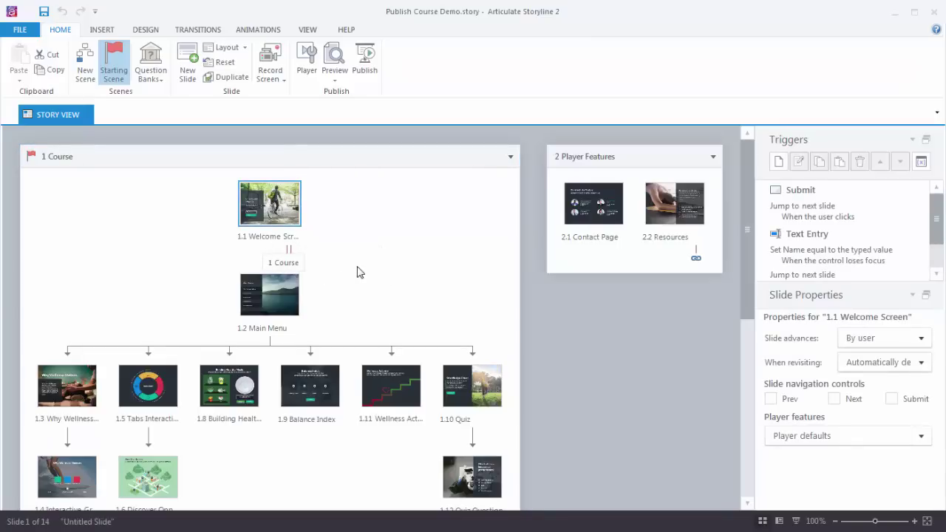
pyautogui.moveTo(288, 270)
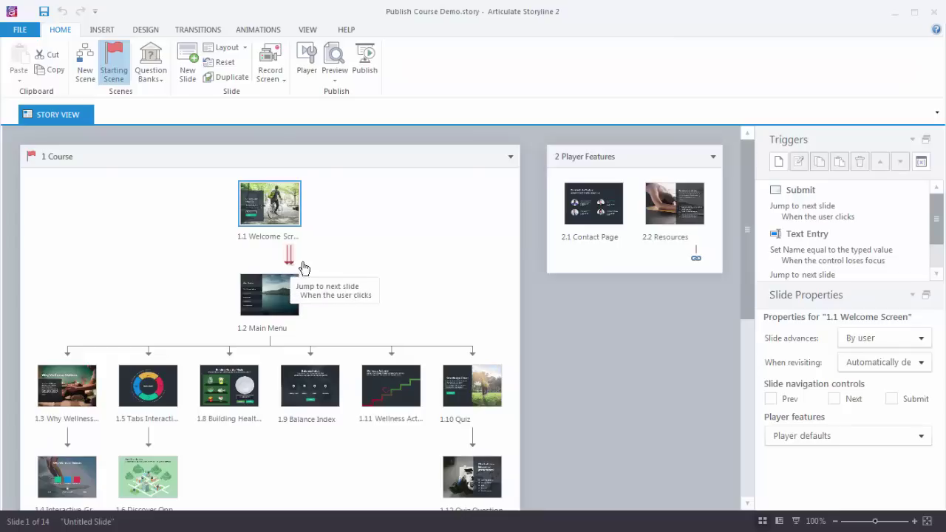
pyautogui.click(283, 299)
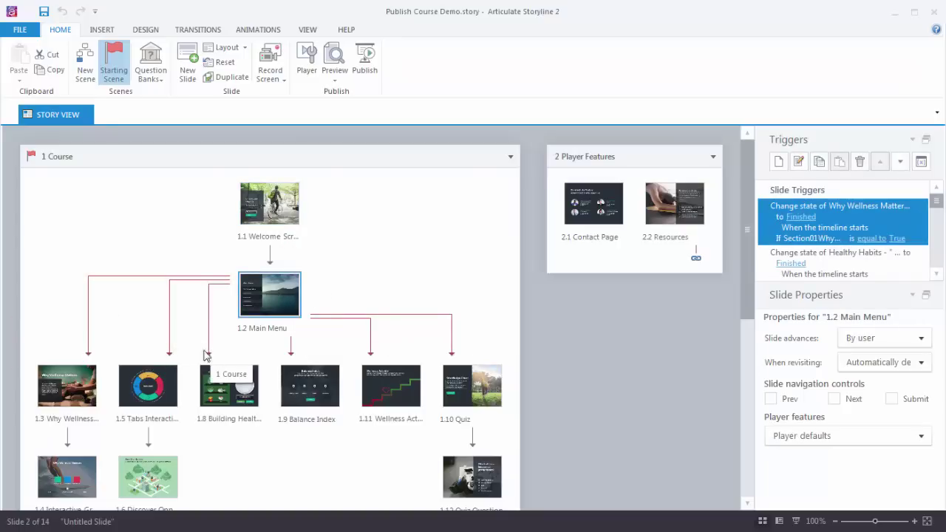
pyautogui.doubleClick(89, 325)
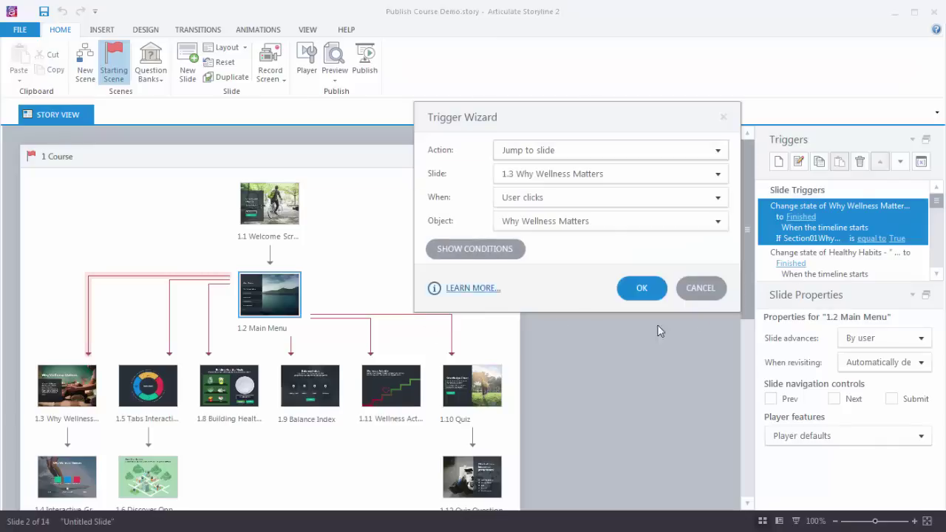
pyautogui.click(701, 289)
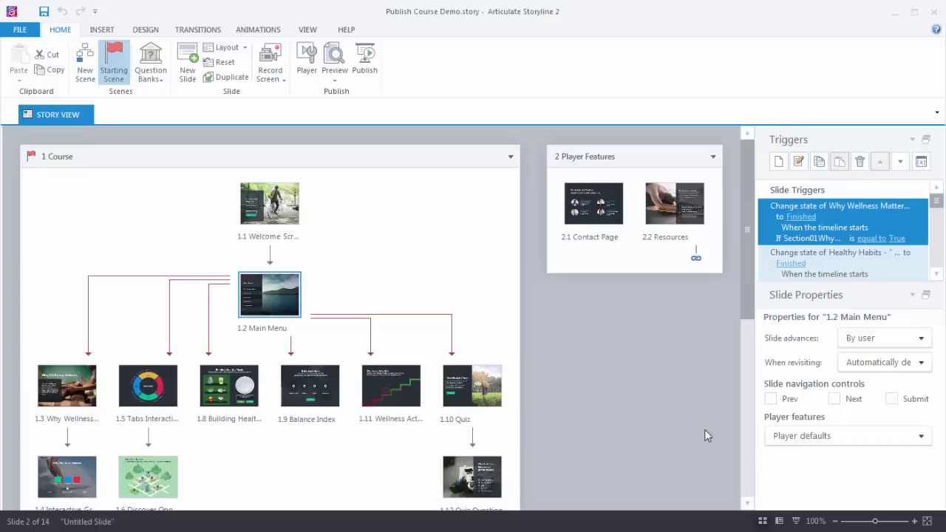
pyautogui.click(275, 205)
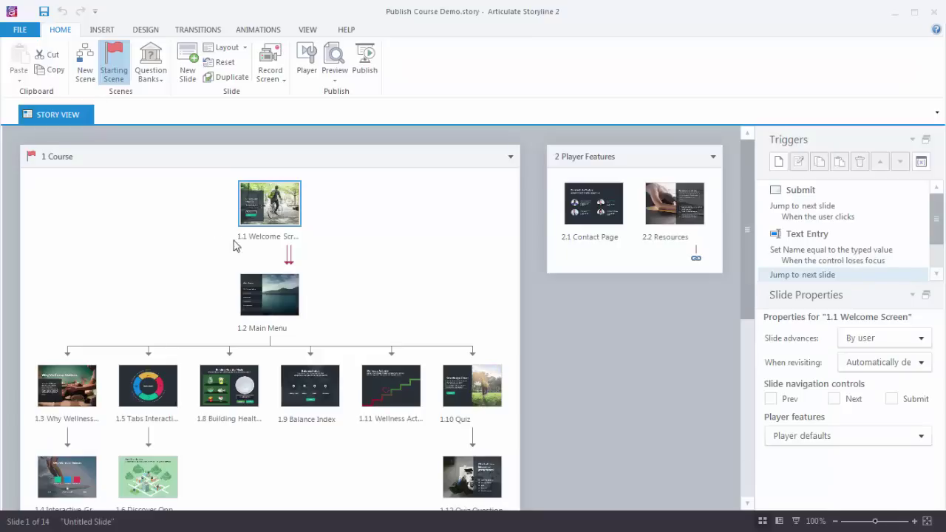
# - Add a new scene to the story and open its untitled slide for editing
pyautogui.click(81, 65)
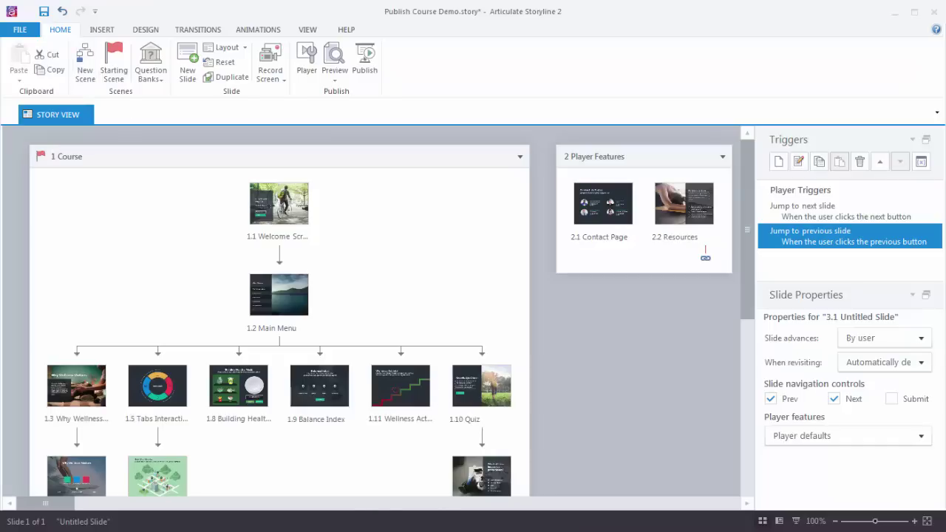
pyautogui.click(833, 521)
pyautogui.click(833, 522)
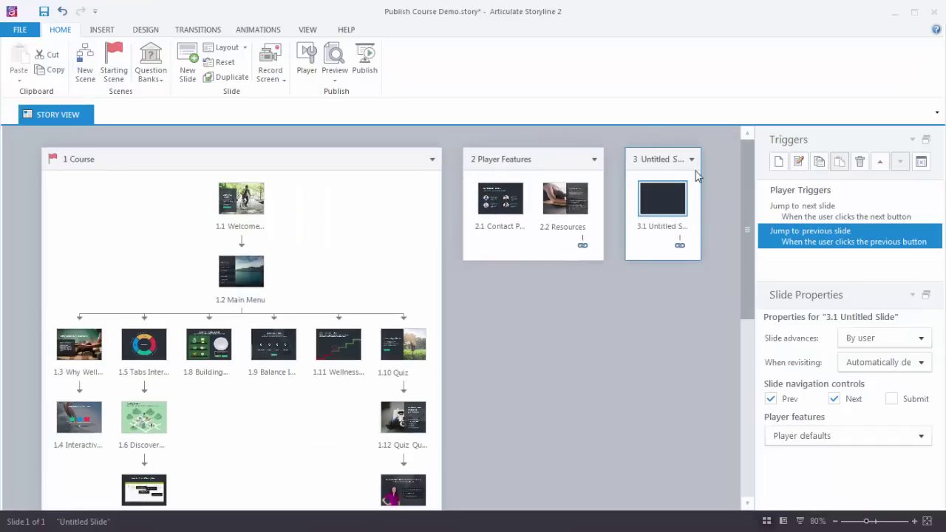
pyautogui.doubleClick(659, 206)
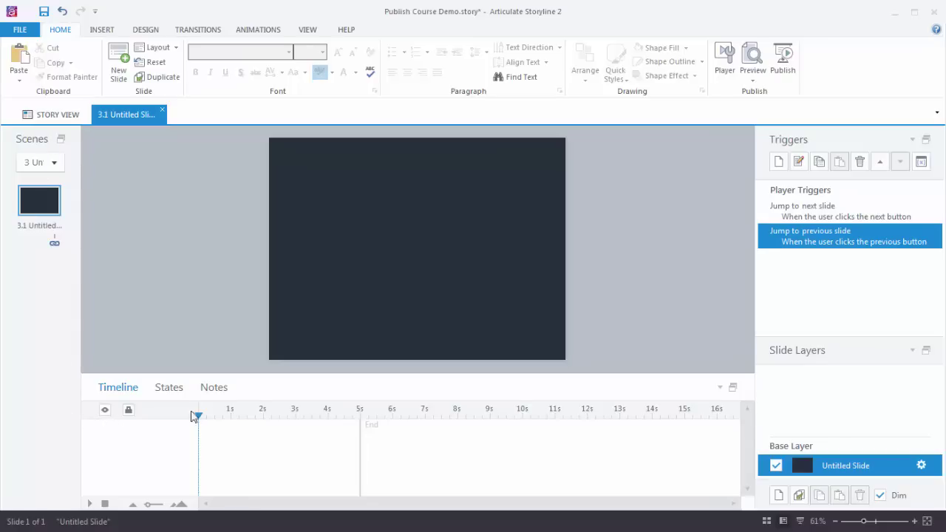
# - Look at the states and notes areas of the blank slide
pyautogui.click(170, 388)
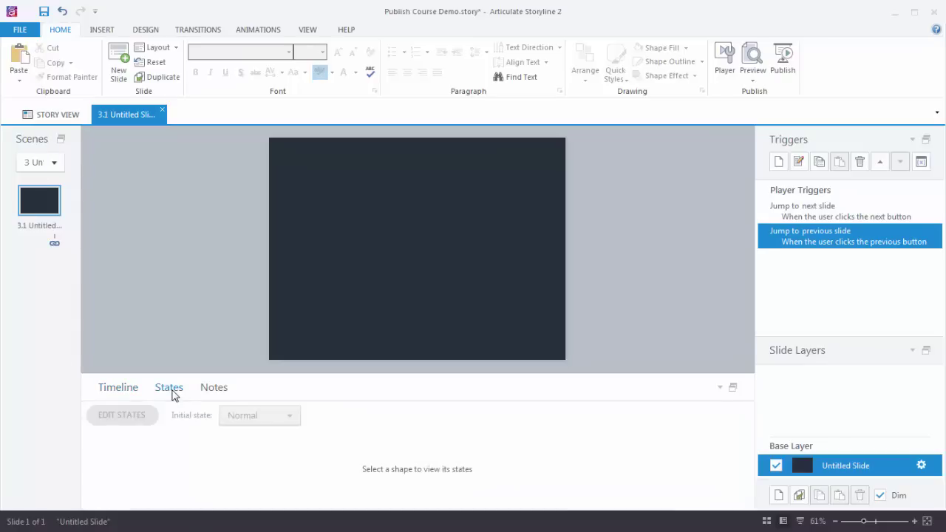
pyautogui.click(214, 389)
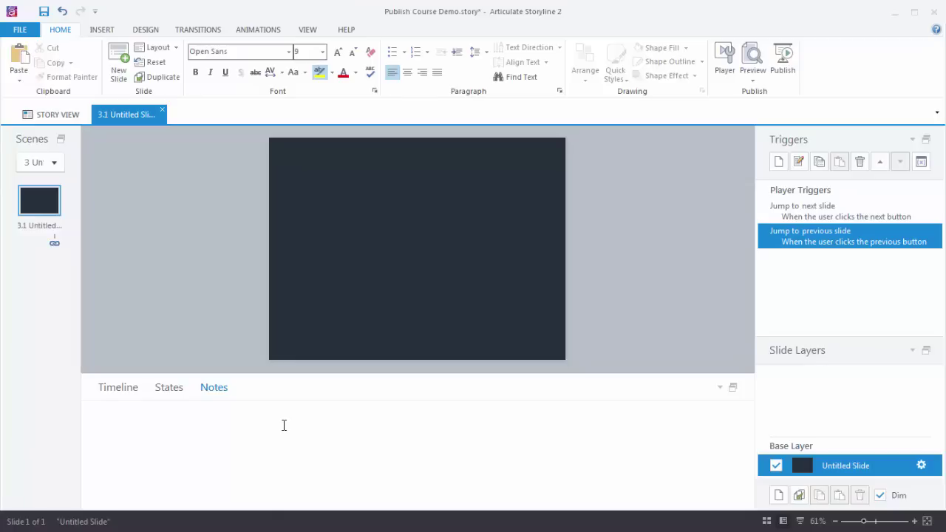
pyautogui.click(173, 392)
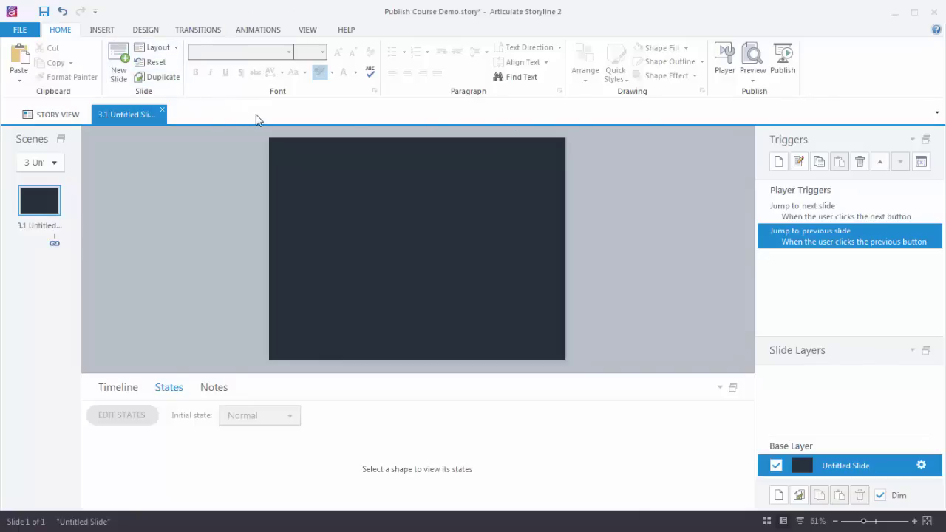
# - Review the interactive controls and markers that can be inserted on the slide, without adding any
pyautogui.click(104, 34)
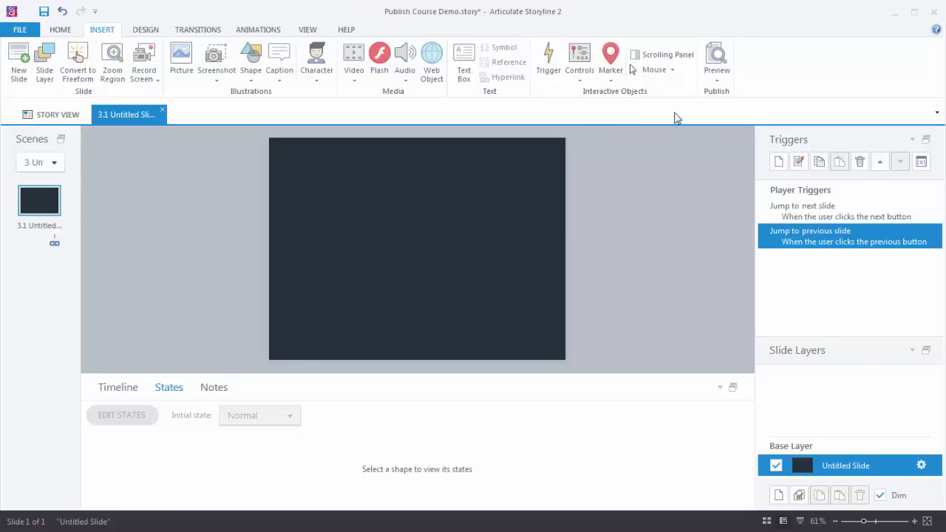
pyautogui.click(583, 84)
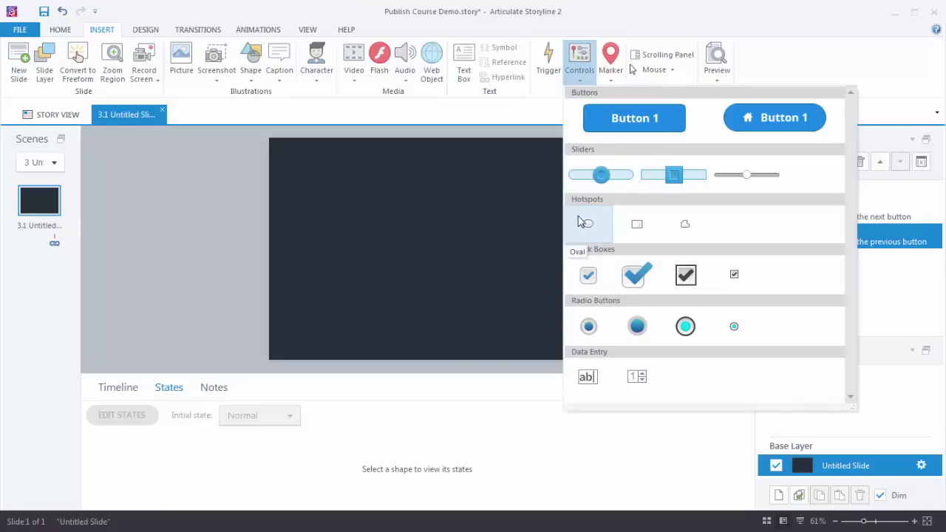
pyautogui.click(555, 117)
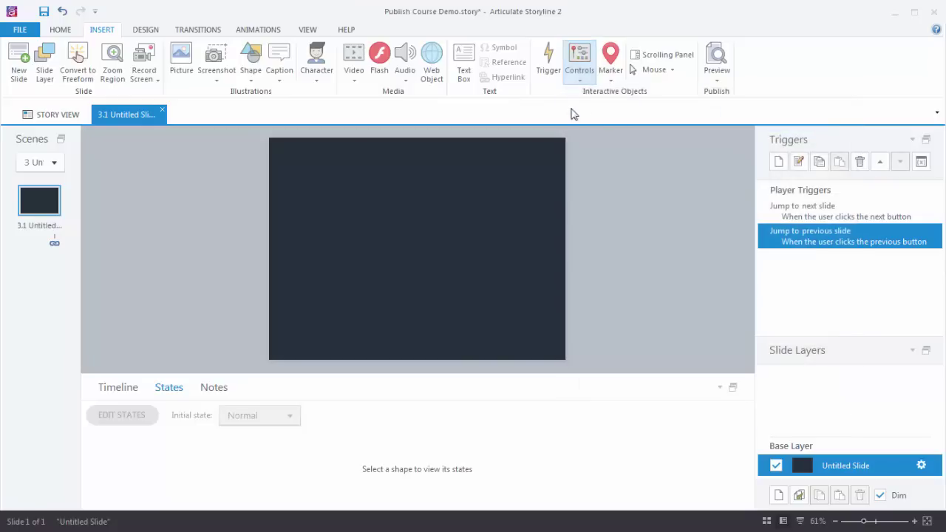
pyautogui.click(610, 66)
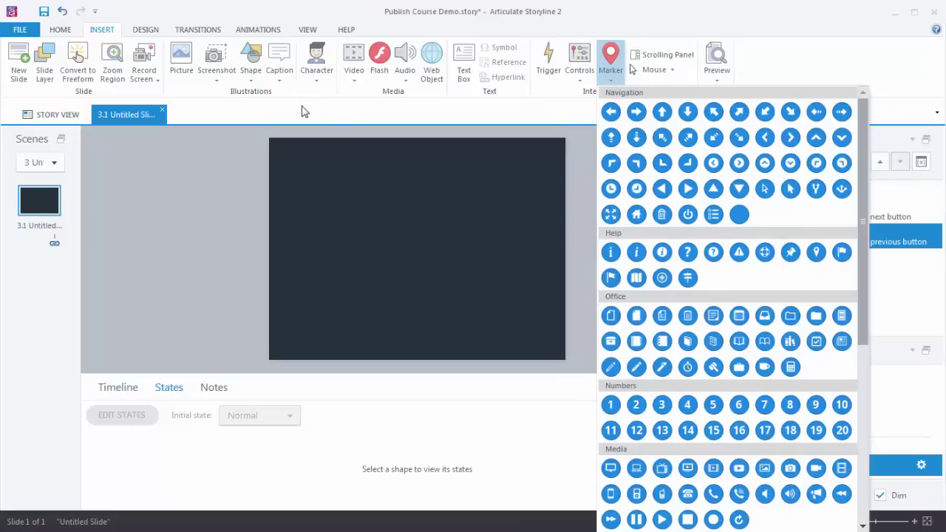
pyautogui.click(403, 109)
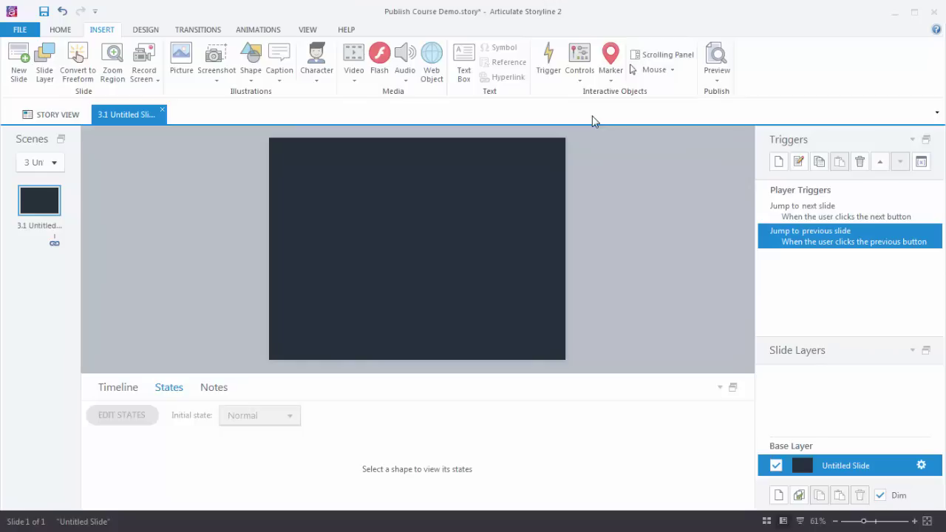
# - Check the available story size presets and leave the size settings without applying a change
pyautogui.click(145, 31)
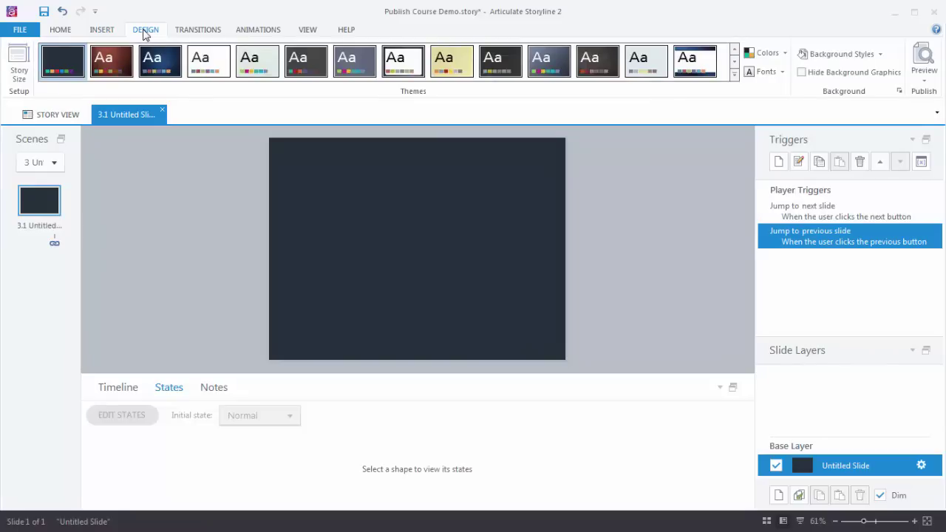
pyautogui.click(21, 67)
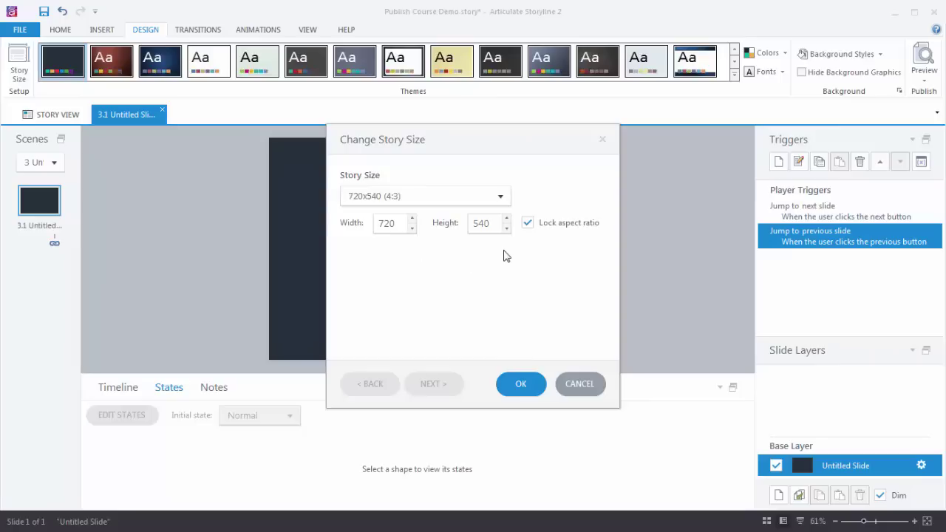
pyautogui.click(501, 196)
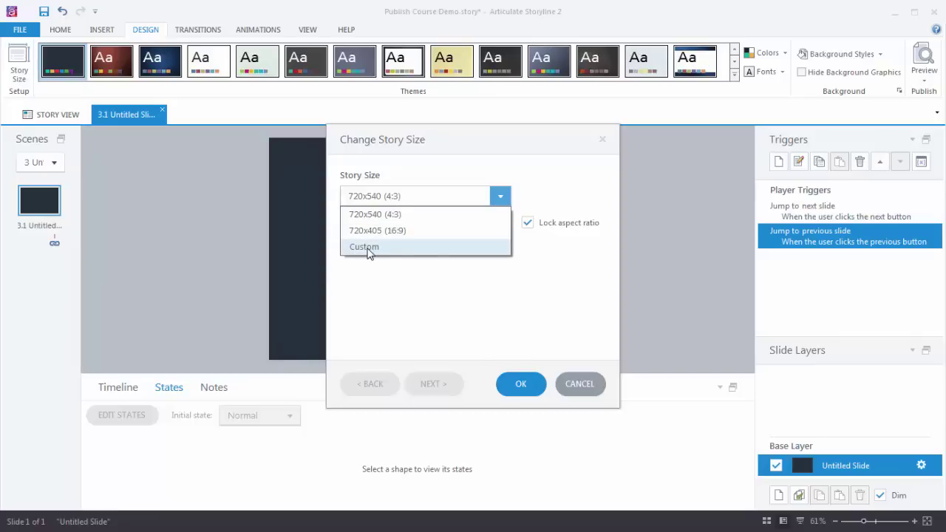
pyautogui.click(600, 383)
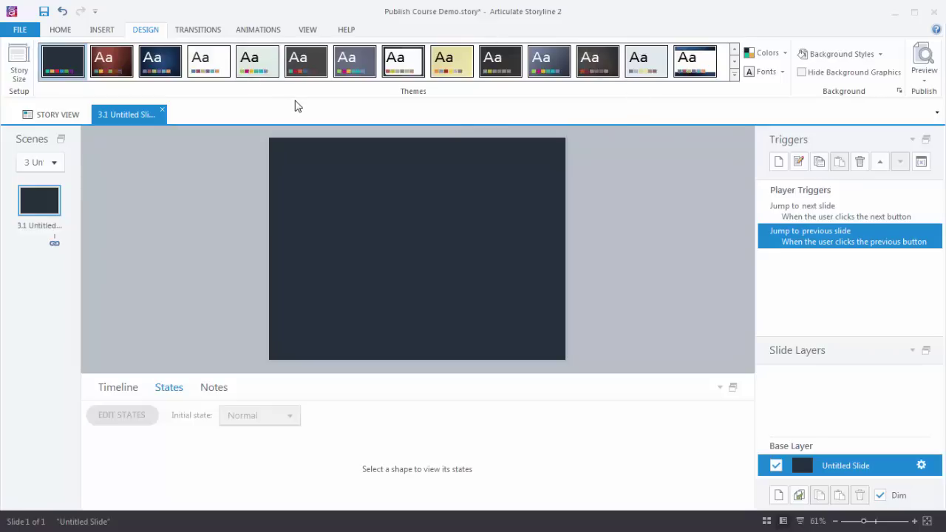
# - Review the built-in theme colors and theme fonts, including the options for creating new custom sets
pyautogui.click(786, 52)
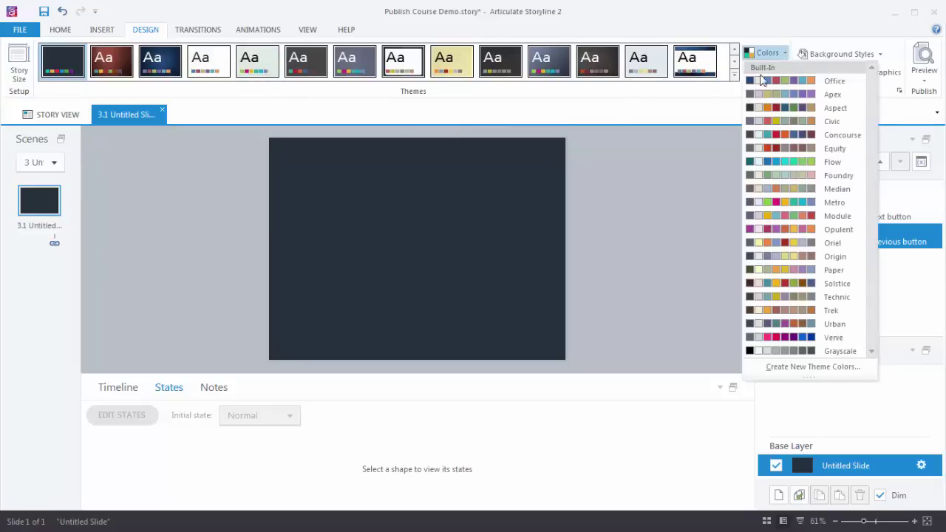
pyautogui.click(709, 113)
pyautogui.click(782, 72)
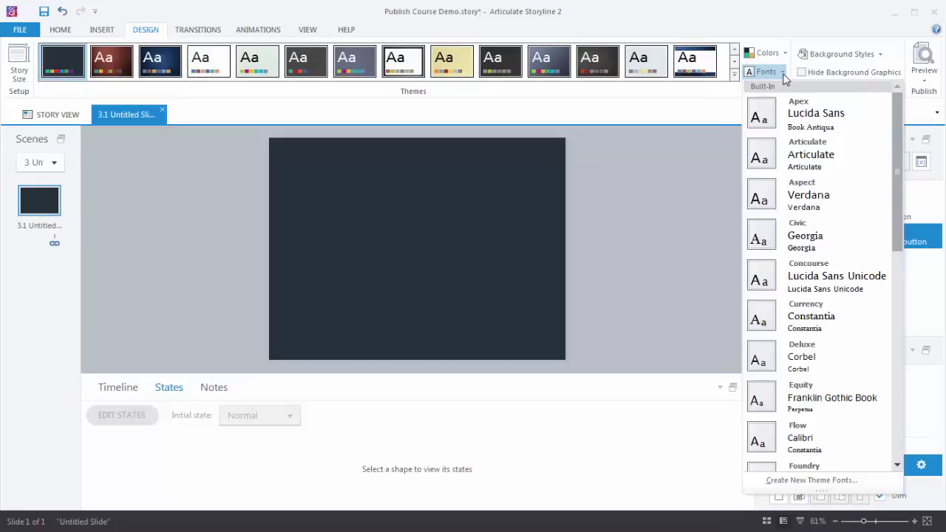
pyautogui.click(711, 101)
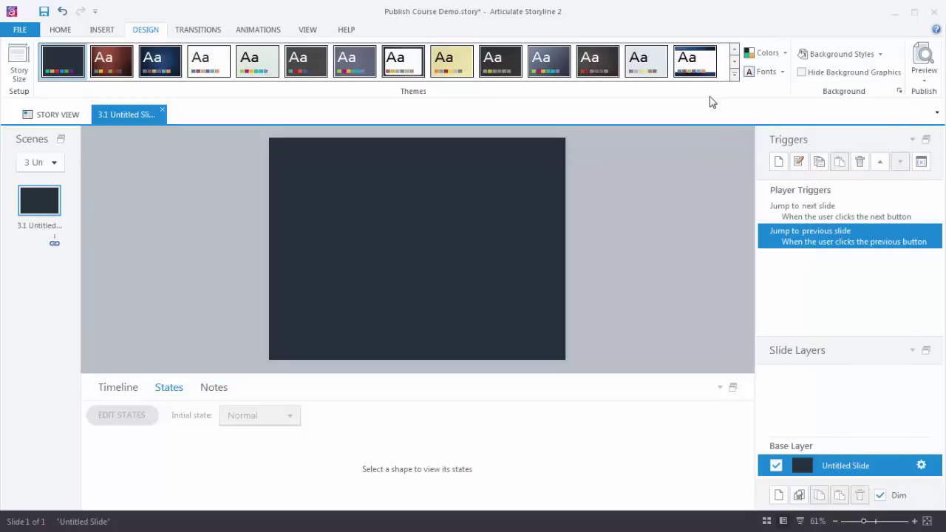
pyautogui.click(784, 53)
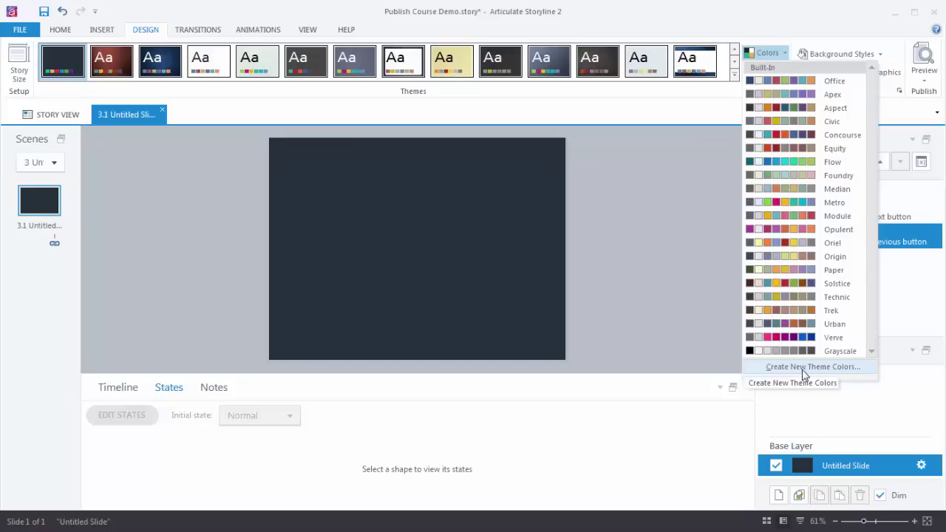
pyautogui.click(712, 111)
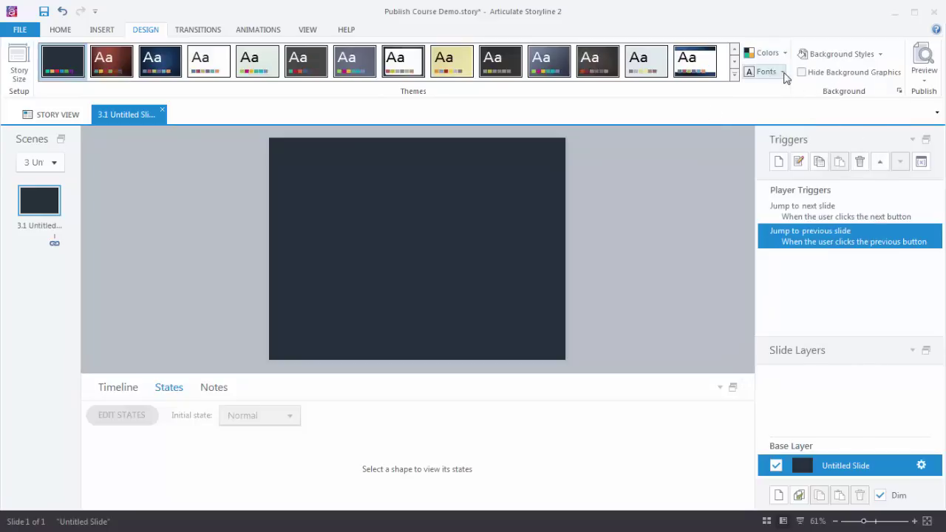
pyautogui.click(783, 72)
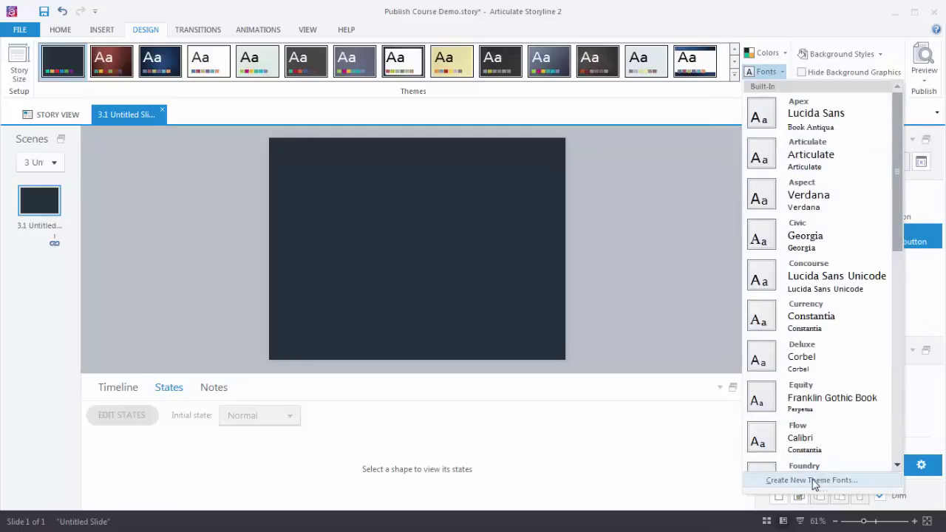
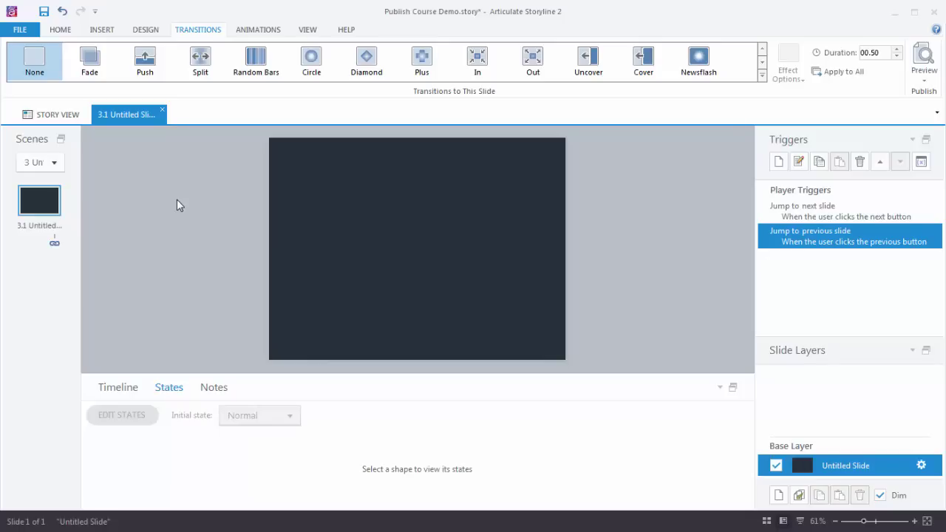
# - Look over the animation and view options, and inspect the slide master before returning to the slide
pyautogui.click(258, 31)
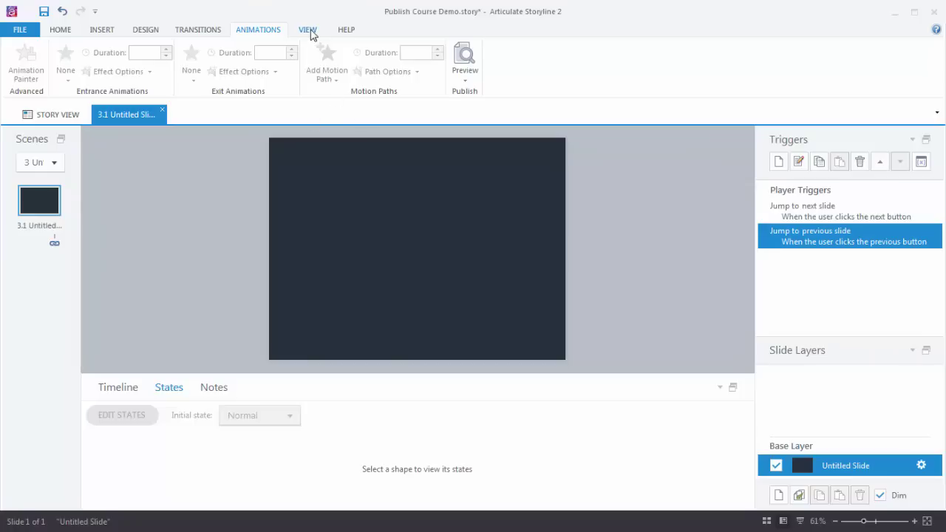
pyautogui.click(308, 31)
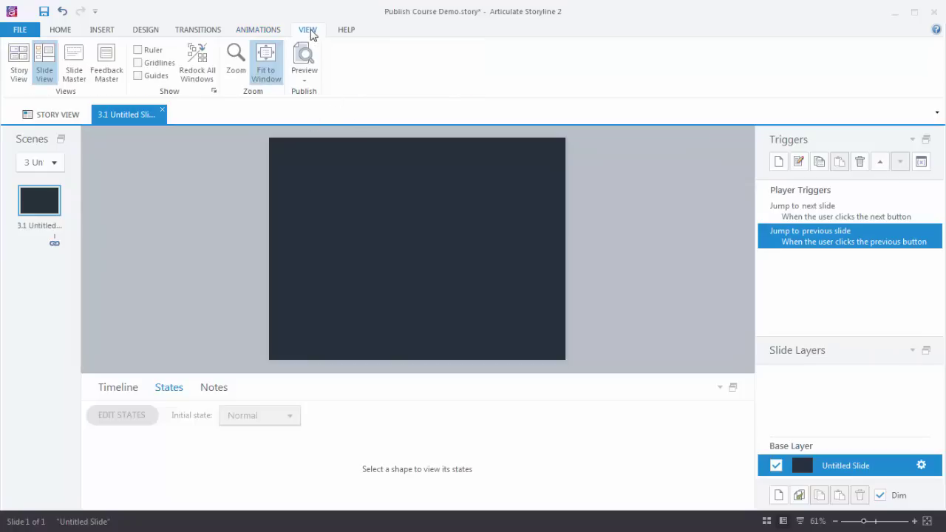
pyautogui.click(77, 61)
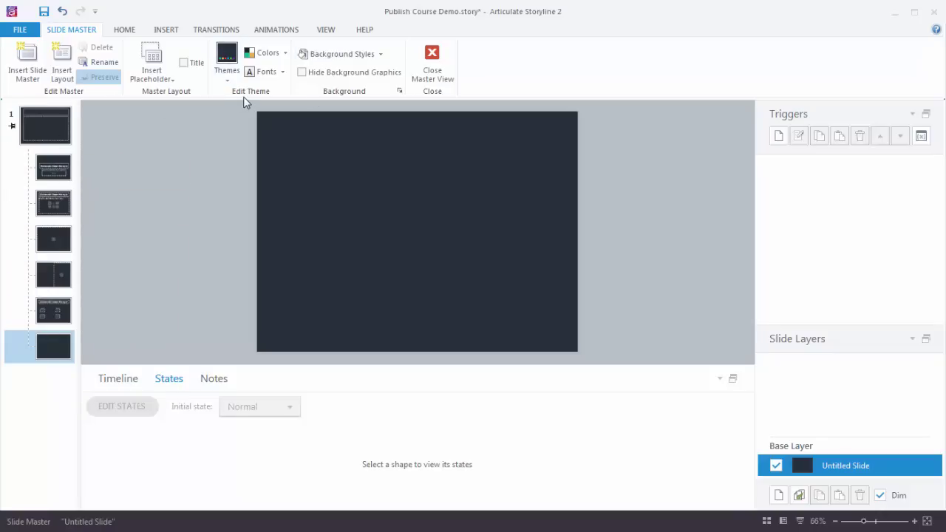
pyautogui.click(432, 63)
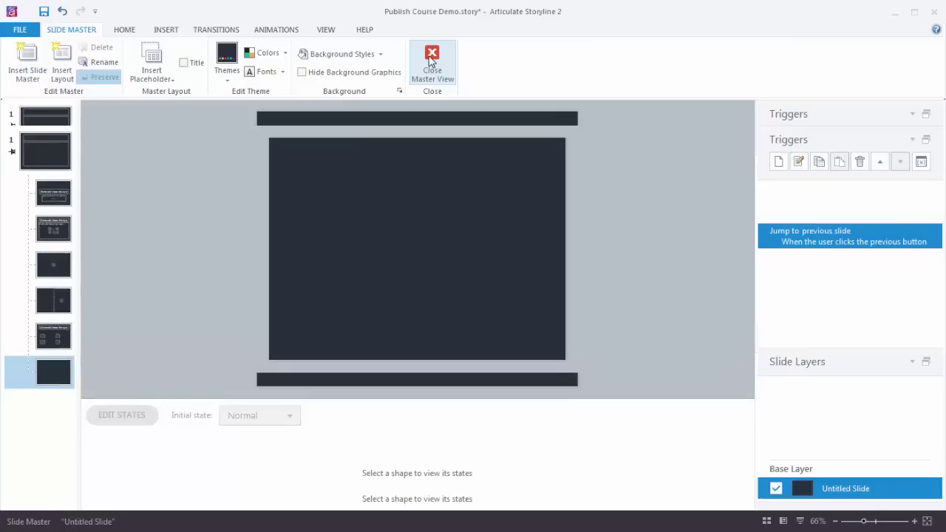
# - Look over the feedback master and its layouts, then return to the slide
pyautogui.click(307, 29)
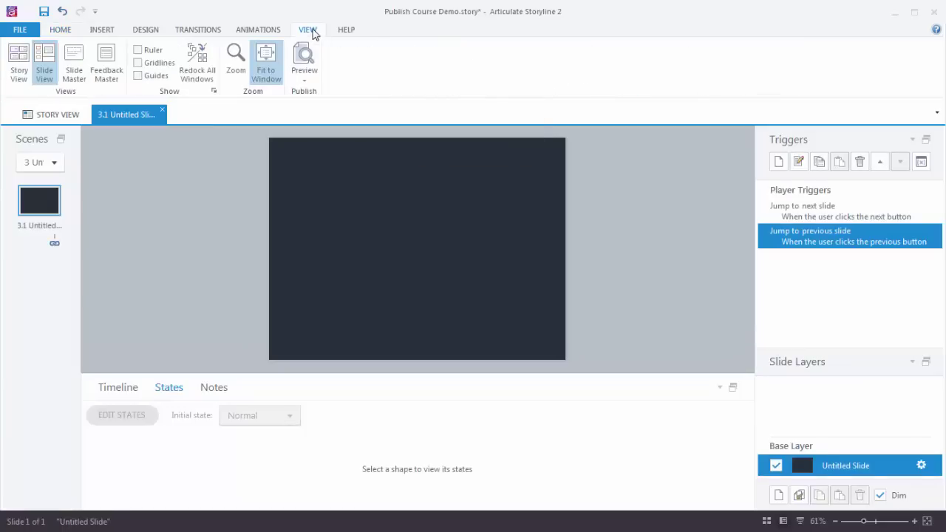
pyautogui.click(108, 62)
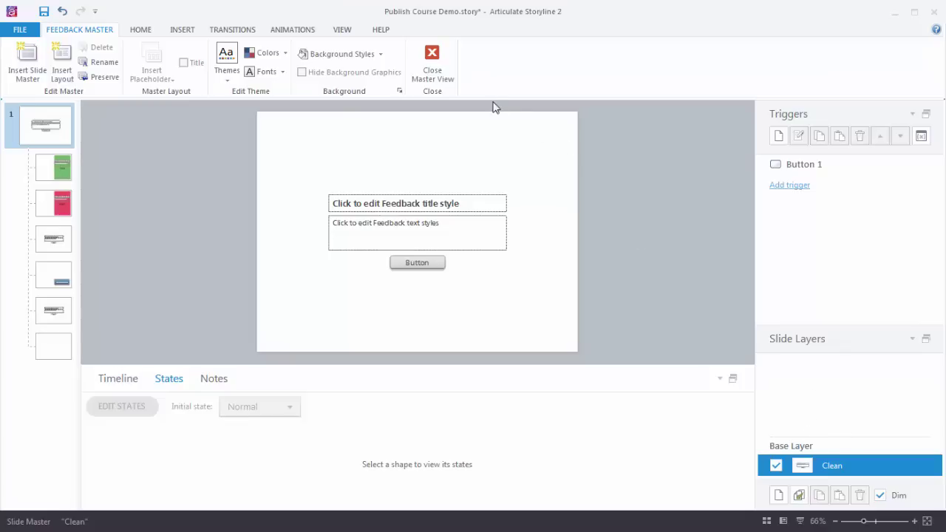
pyautogui.click(432, 59)
# - Review the help and community resources and the preview and publish choices for the project
pyautogui.click(346, 32)
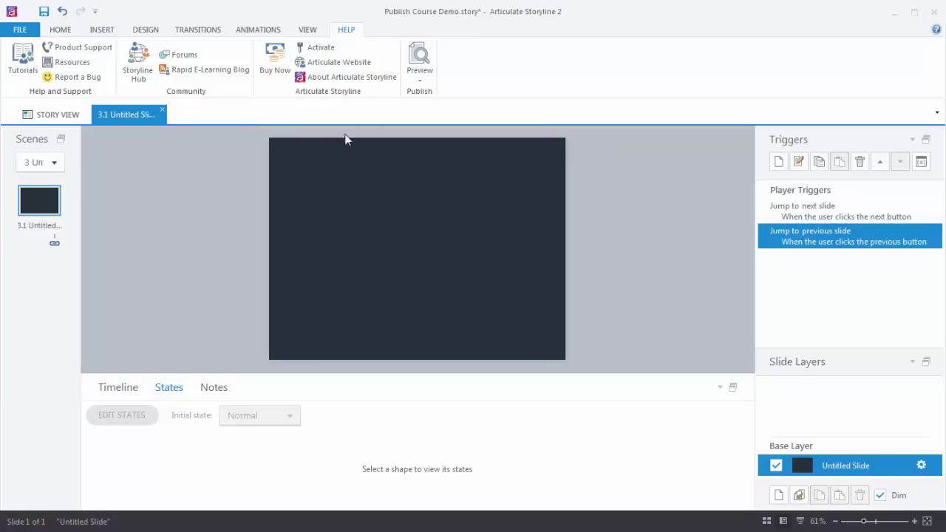
pyautogui.click(418, 81)
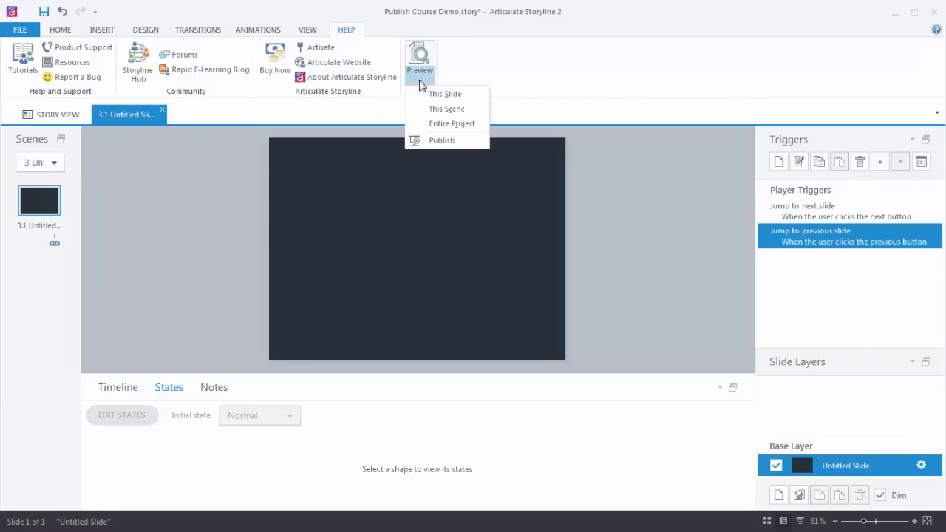
pyautogui.click(441, 140)
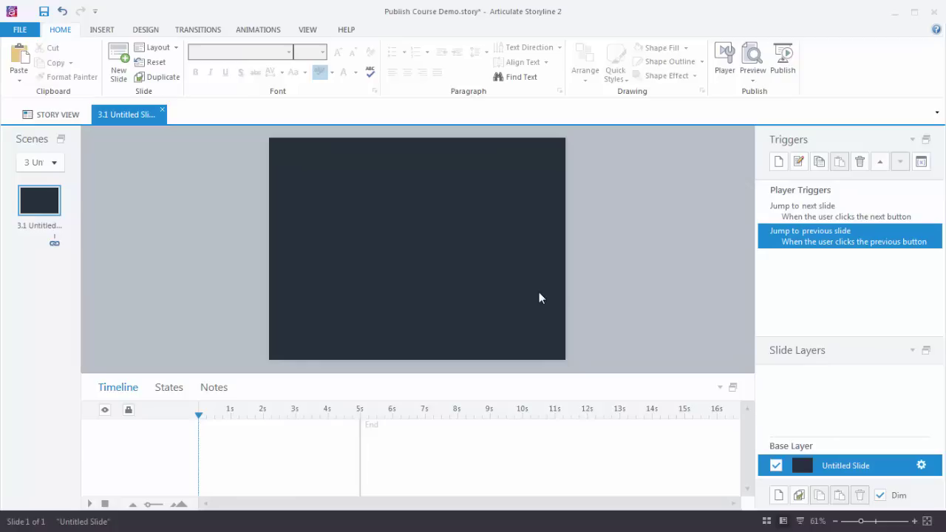
# - Insert a rectangular speech caption with a tail in the upper-right area of the slide
pyautogui.click(102, 29)
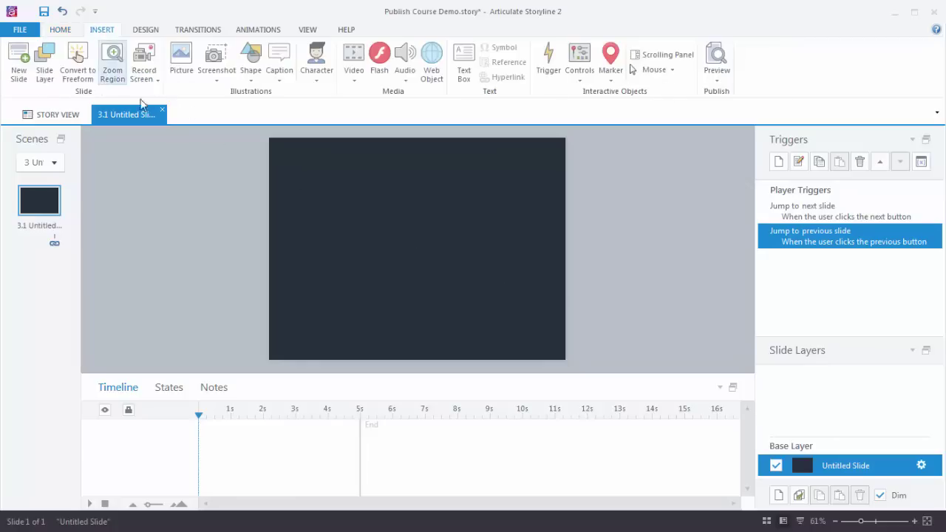
pyautogui.click(279, 60)
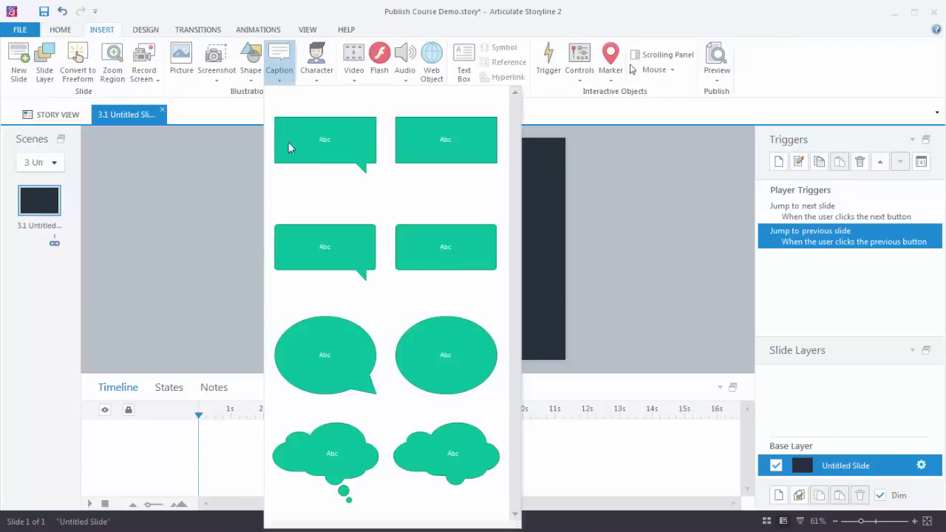
pyautogui.click(336, 136)
pyautogui.moveTo(433, 156); pyautogui.dragTo(523, 229)
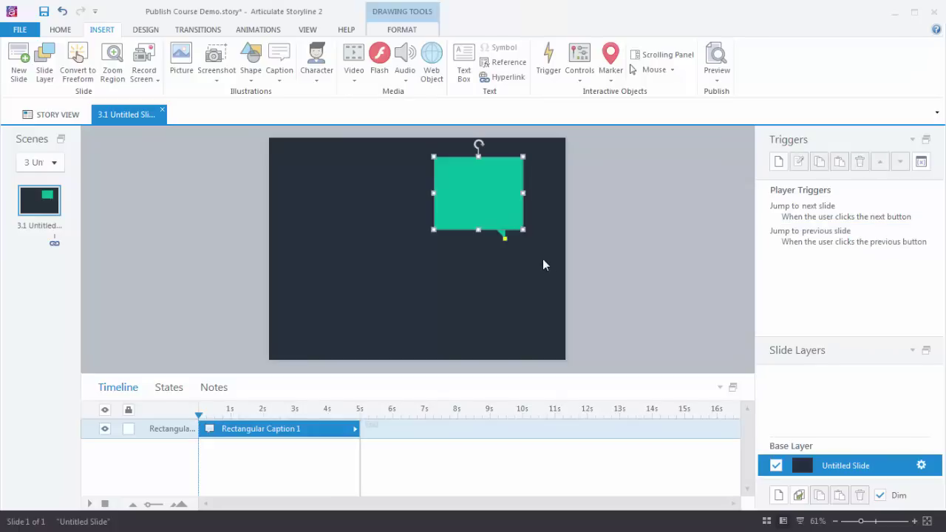
# - Insert the illustrated character Female 1 with the Neutral expression, One hand on hip pose and Front perspective
pyautogui.click(318, 78)
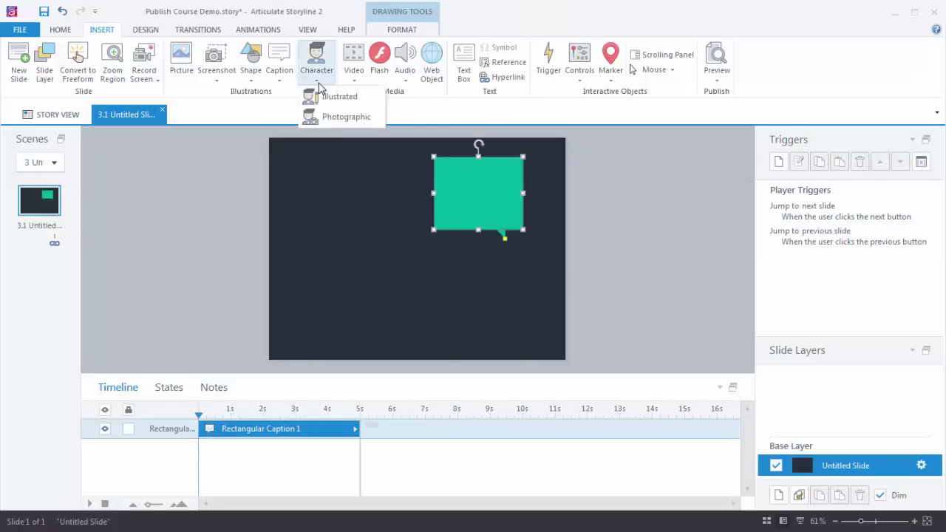
pyautogui.click(334, 101)
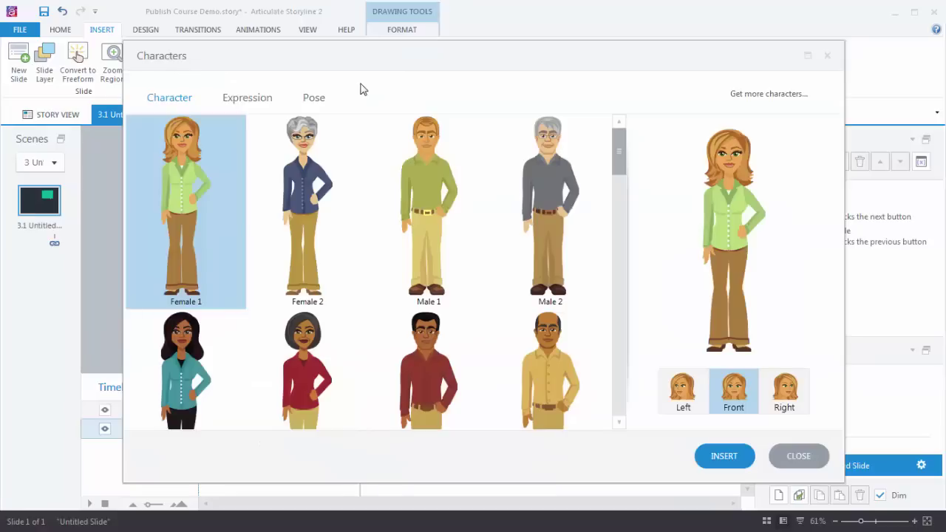
pyautogui.click(254, 101)
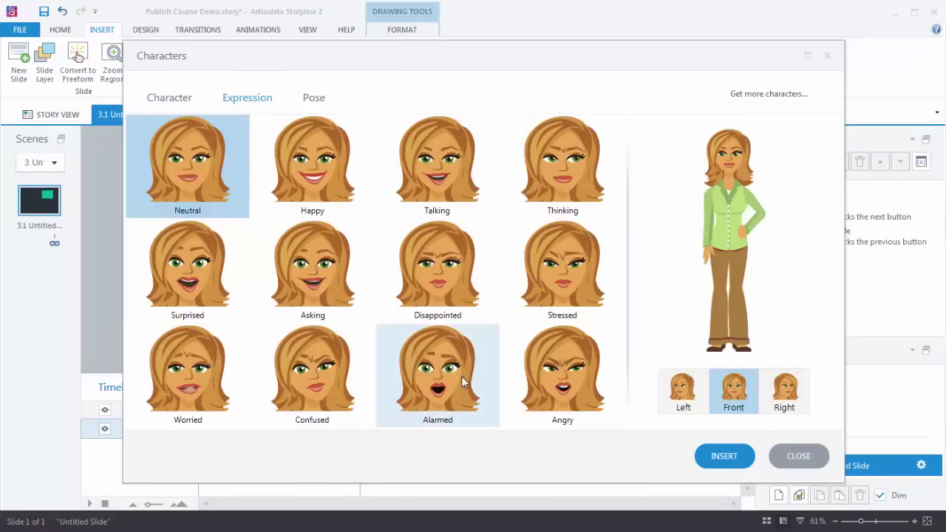
pyautogui.click(330, 103)
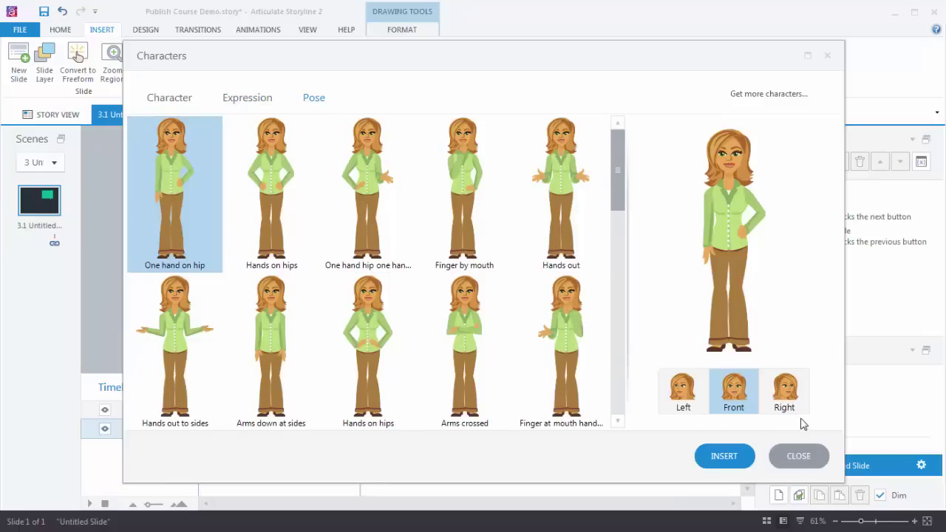
pyautogui.click(724, 456)
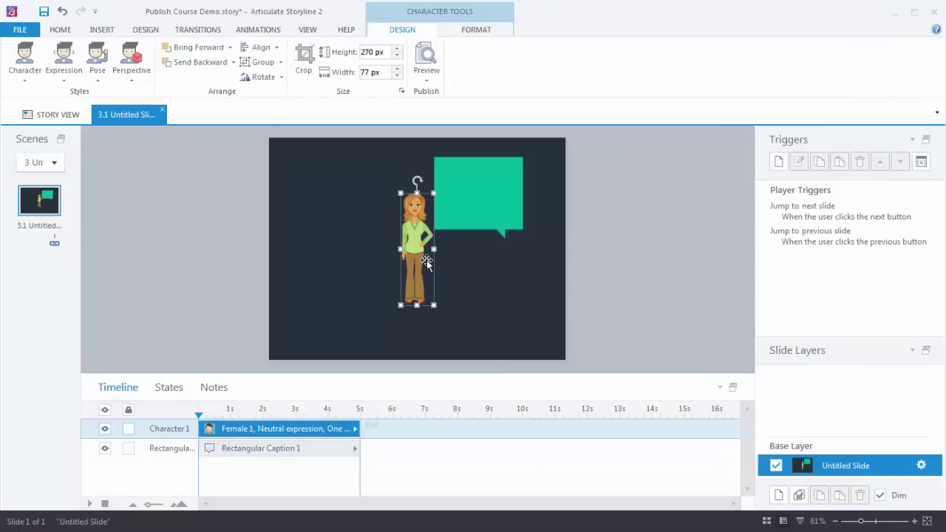
# - Crop the character to her upper body, enlarged to about 257 by 335 px, and point the caption's tail toward her
pyautogui.click(304, 59)
pyautogui.moveTo(418, 299); pyautogui.dragTo(335, 296)
pyautogui.press('Escape')
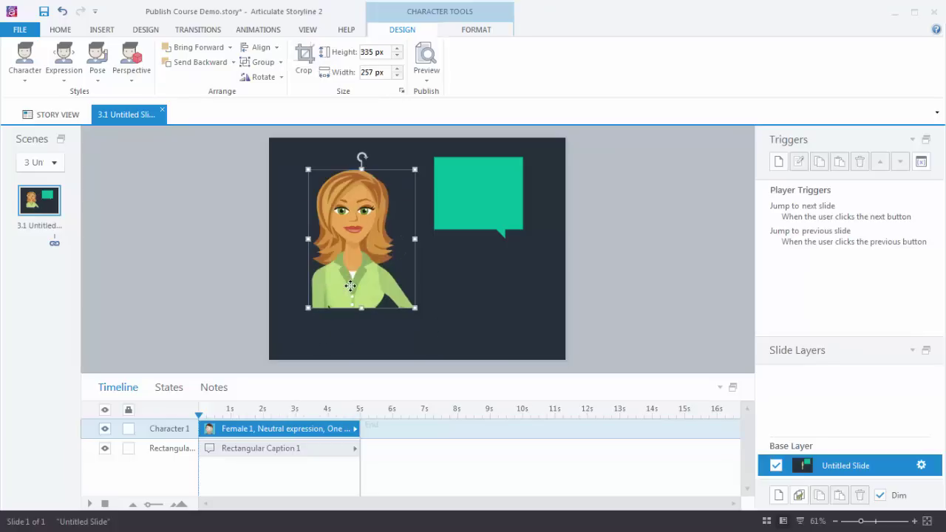
pyautogui.click(479, 235)
pyautogui.moveTo(505, 238)
pyautogui.mouseDown()
pyautogui.moveTo(481, 241)
pyautogui.moveTo(420, 203)
pyautogui.mouseUp()
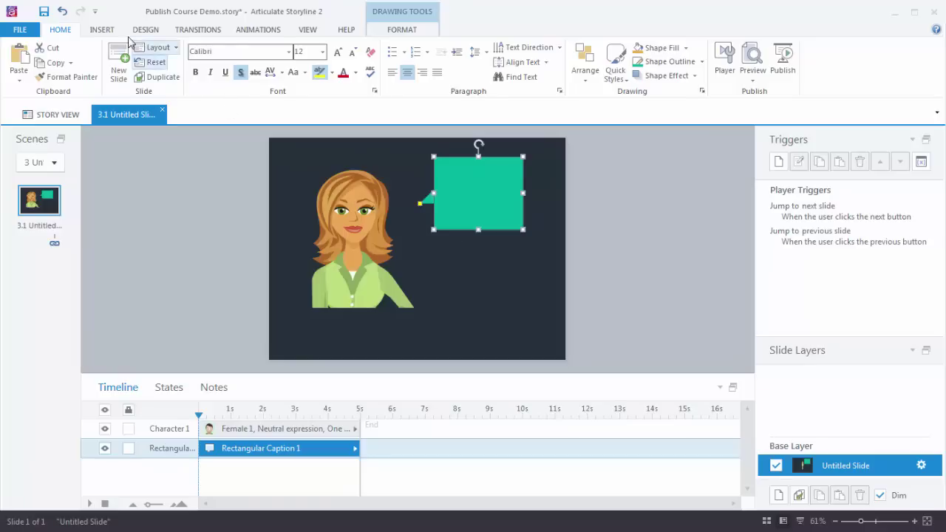
# - Insert a blue rectangular button, about 208 by 72 px, below the caption
pyautogui.click(105, 30)
pyautogui.click(579, 59)
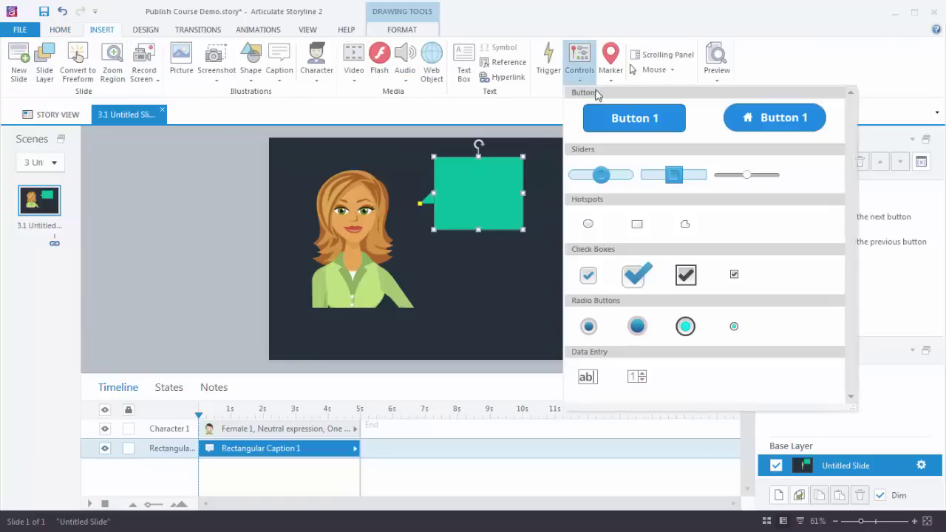
pyautogui.click(636, 117)
pyautogui.moveTo(441, 263)
pyautogui.mouseDown()
pyautogui.moveTo(456, 287)
pyautogui.moveTo(526, 295)
pyautogui.mouseUp()
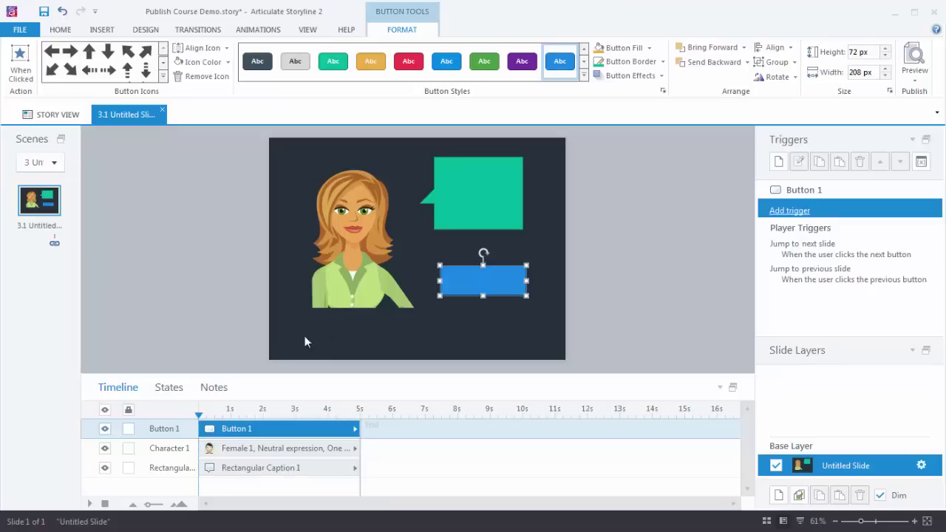
# - Rename the timeline objects: the button as Happy, the character with a woman's first name, and the rectangular caption as Feedback
pyautogui.doubleClick(171, 427)
pyautogui.write('Happy')
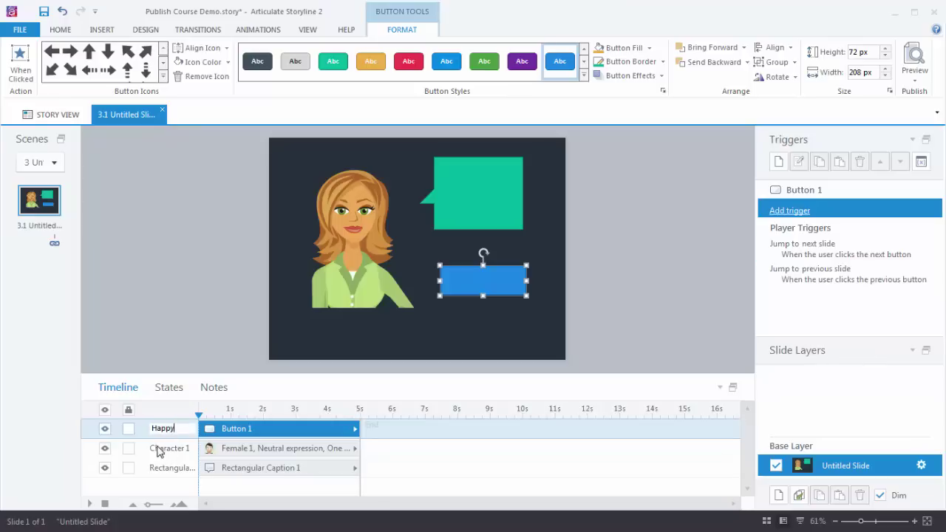
pyautogui.click(169, 448)
pyautogui.click(171, 447)
pyautogui.write('Susan')
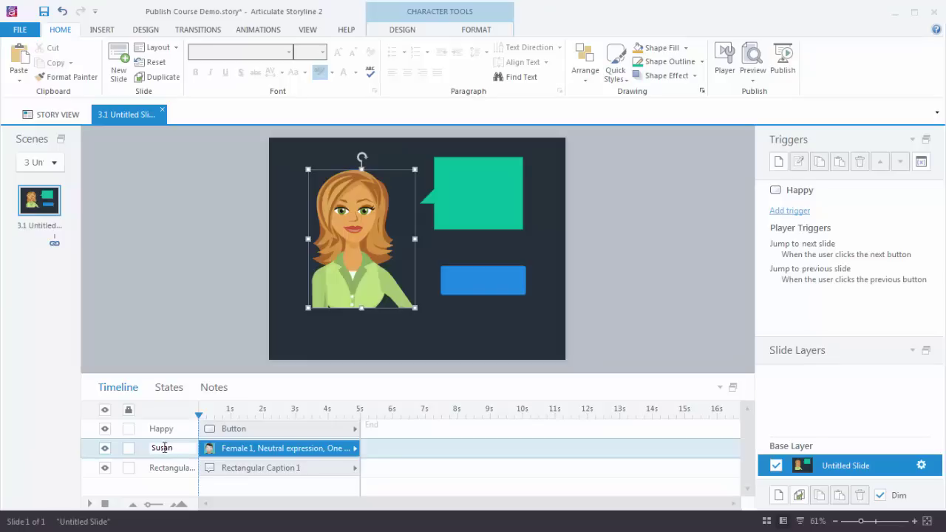
pyautogui.doubleClick(167, 468)
pyautogui.write('F')
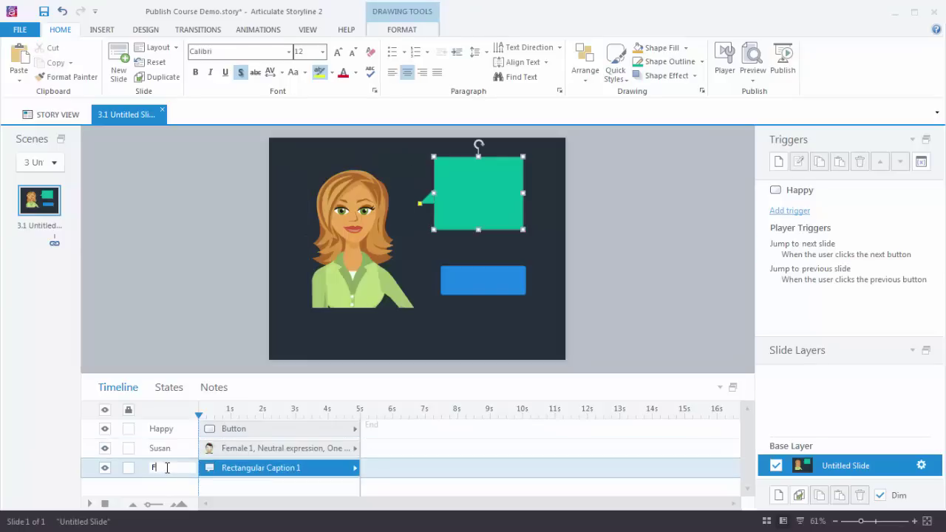
pyautogui.write('eedback')
pyautogui.click(171, 347)
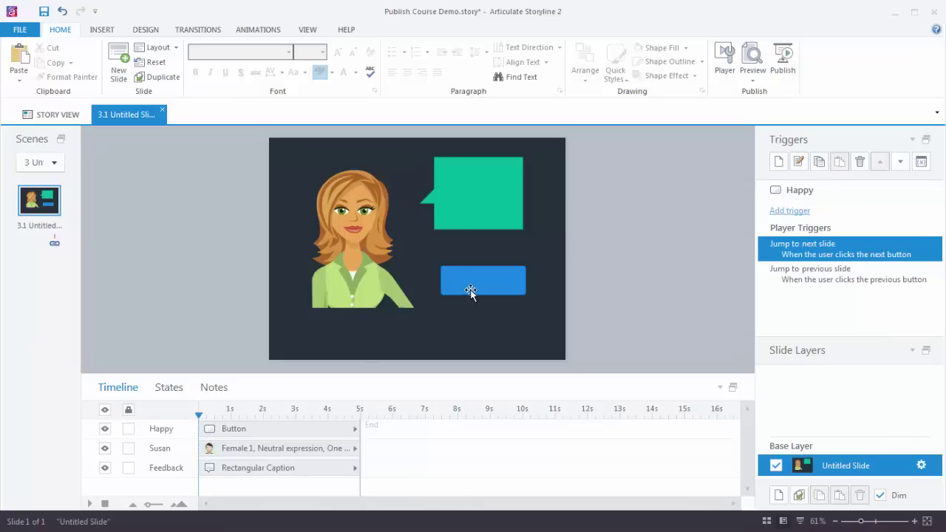
# - Examine the built-in states of the Happy button and of the character
pyautogui.click(168, 390)
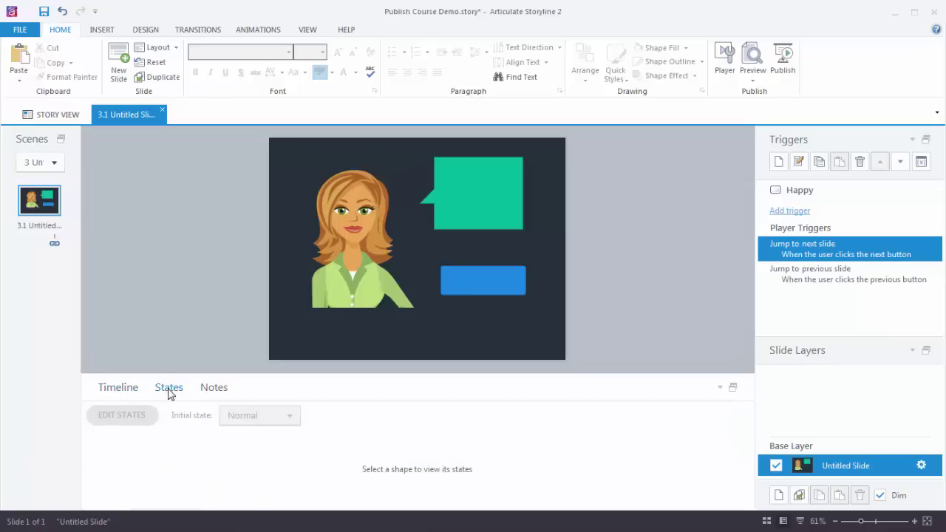
pyautogui.click(514, 268)
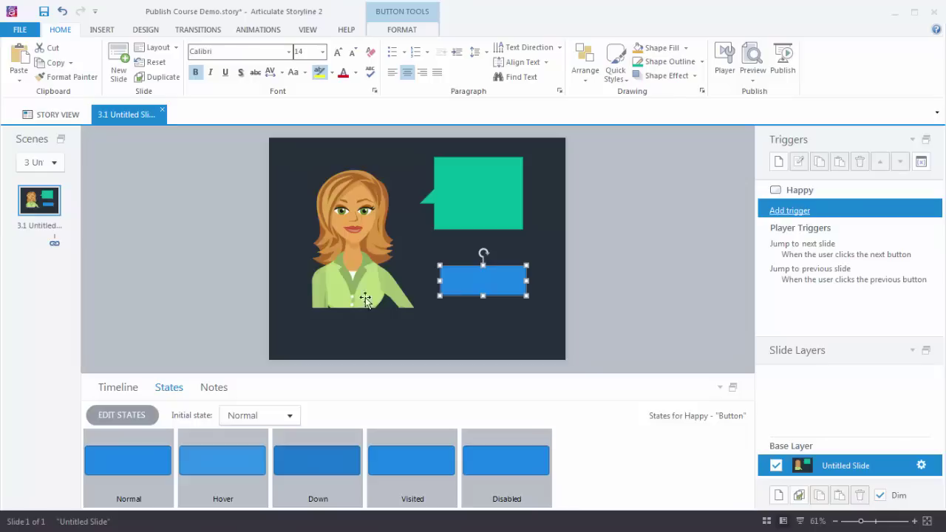
pyautogui.click(354, 231)
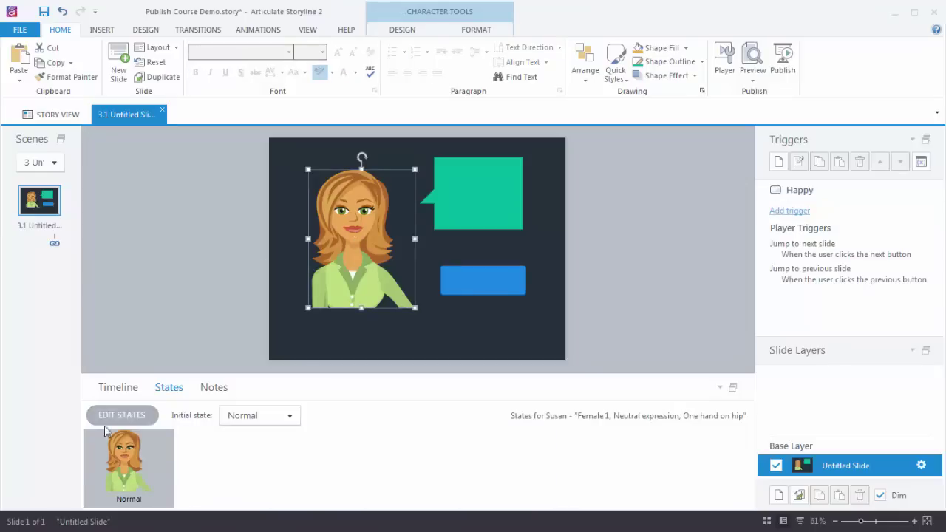
pyautogui.click(163, 448)
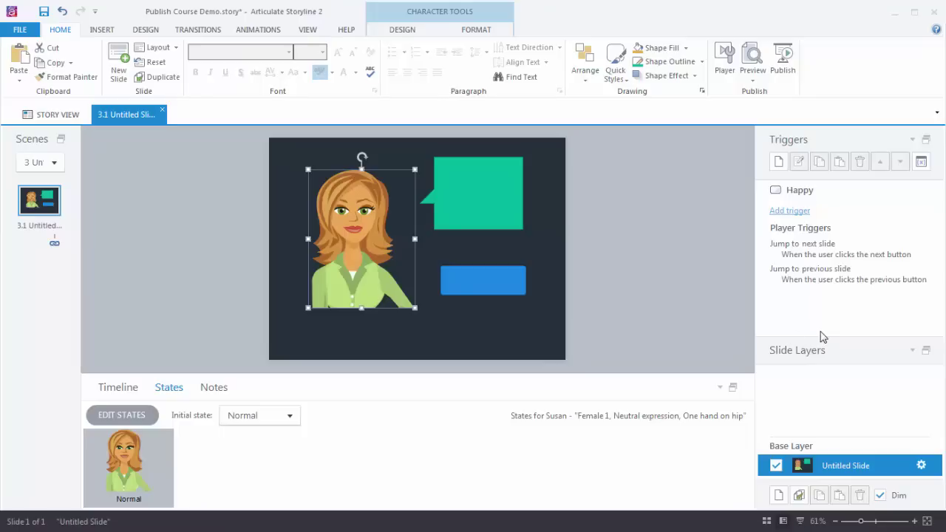
# - Add a trigger to the Happy button that changes the character's state to Happy when the user clicks it
pyautogui.click(783, 213)
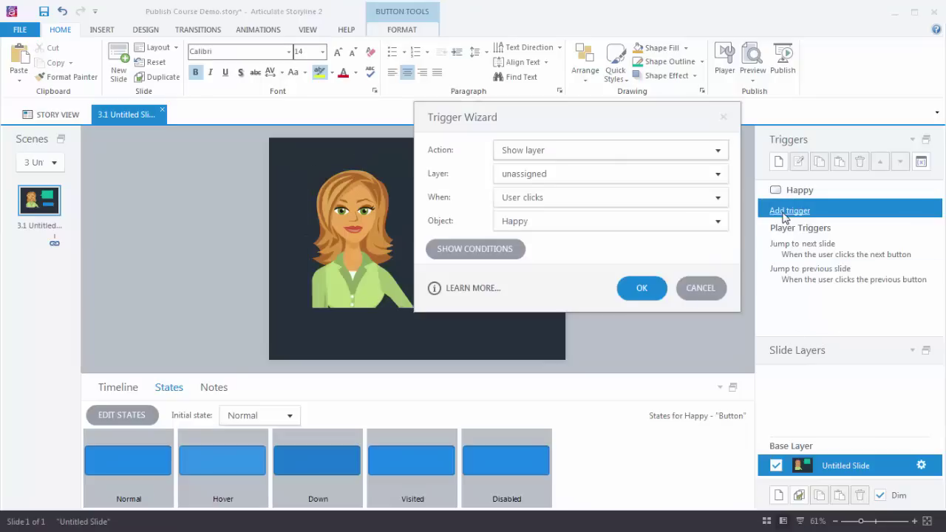
pyautogui.click(589, 154)
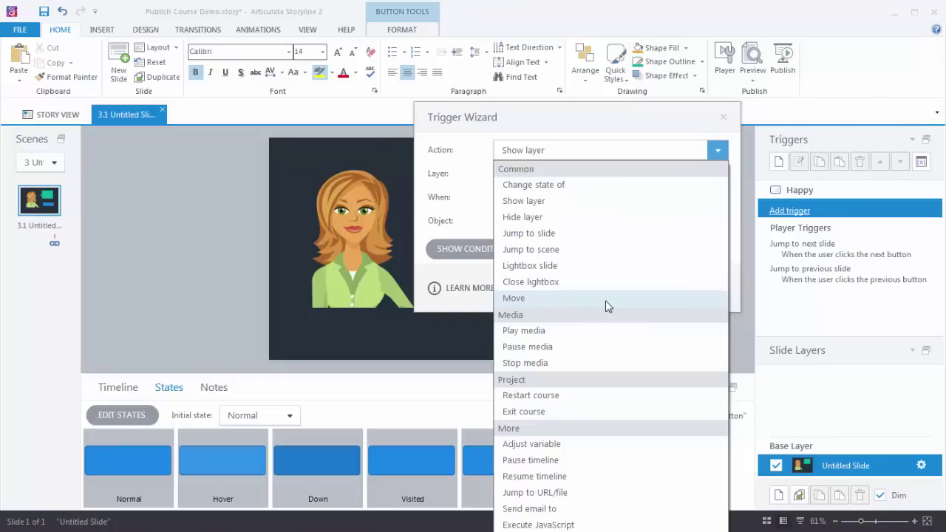
pyautogui.click(566, 186)
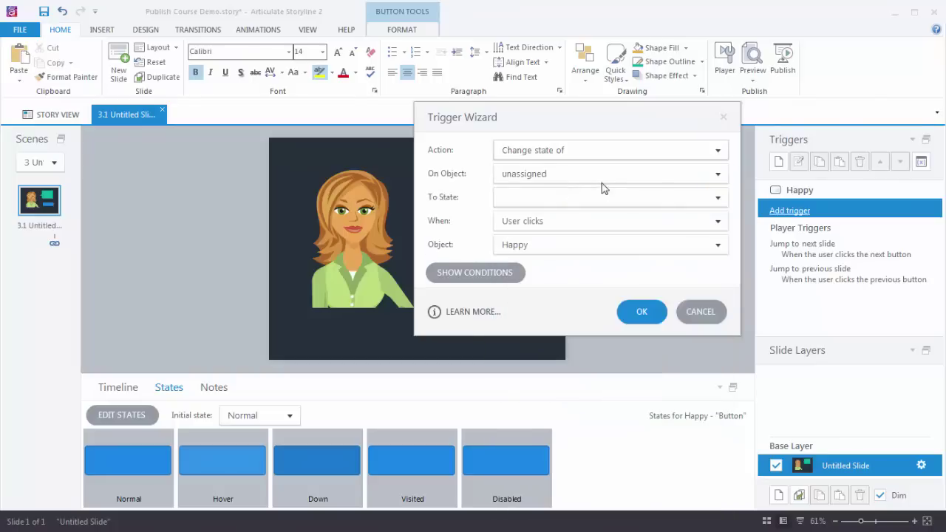
pyautogui.click(571, 177)
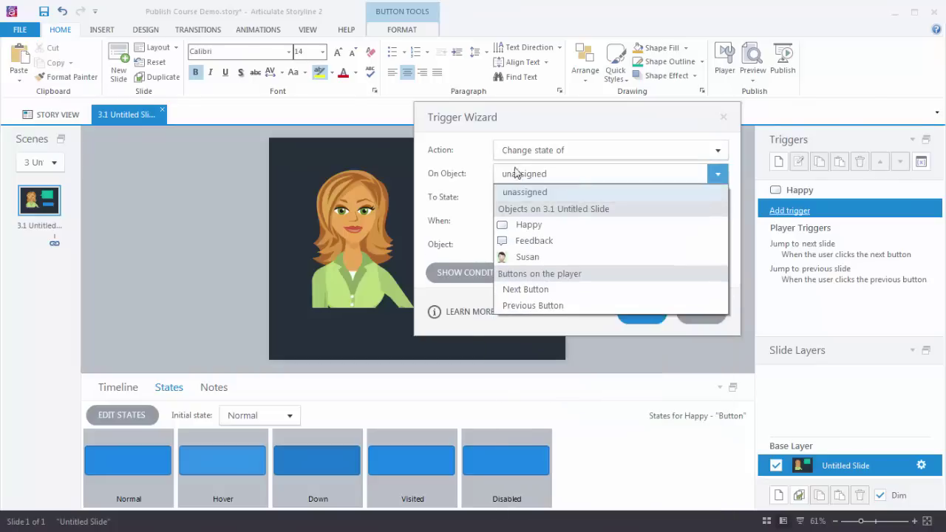
pyautogui.click(544, 257)
pyautogui.click(524, 198)
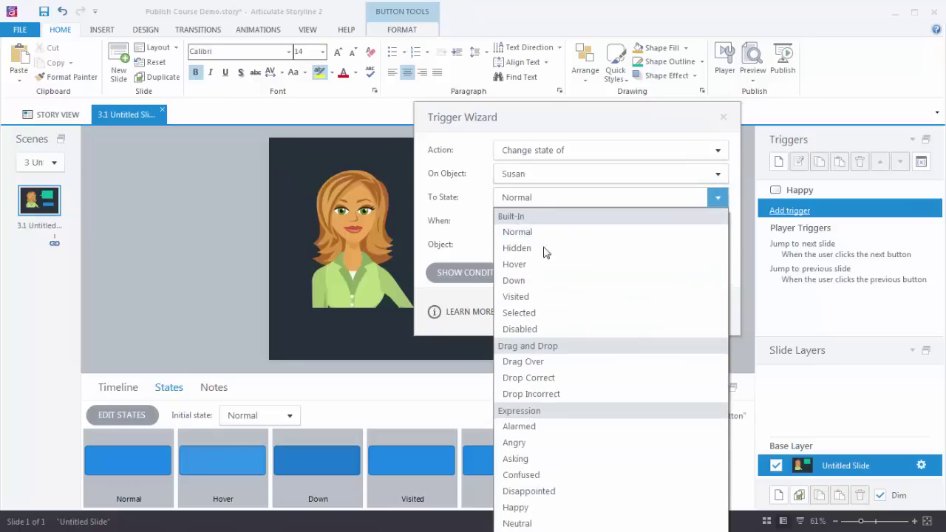
pyautogui.click(515, 507)
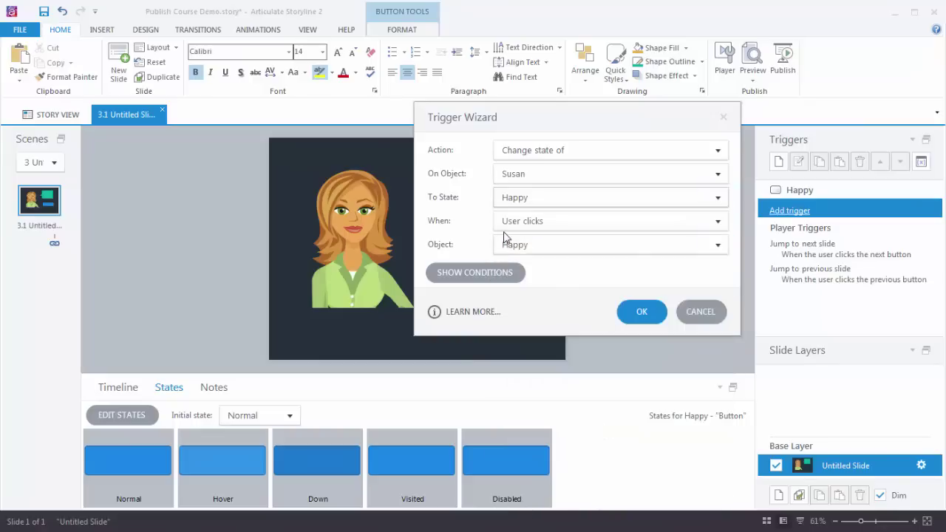
pyautogui.click(642, 311)
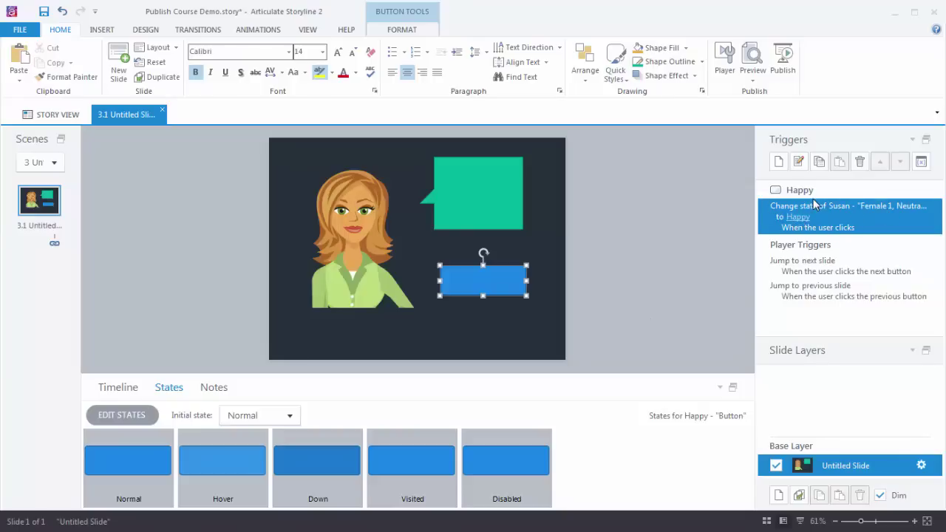
# - Preview the slide to test the Happy button, then return to the slide and inspect the character's states
pyautogui.click(753, 63)
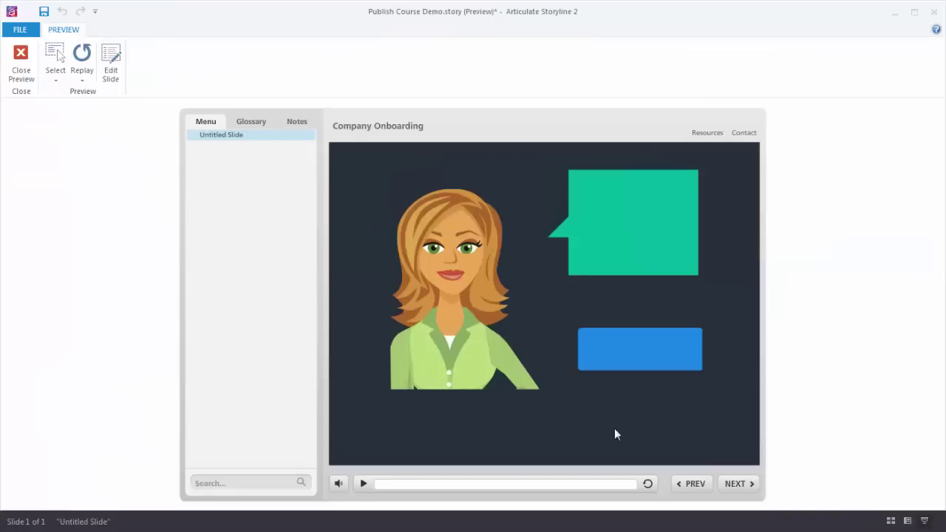
pyautogui.click(650, 366)
pyautogui.click(21, 60)
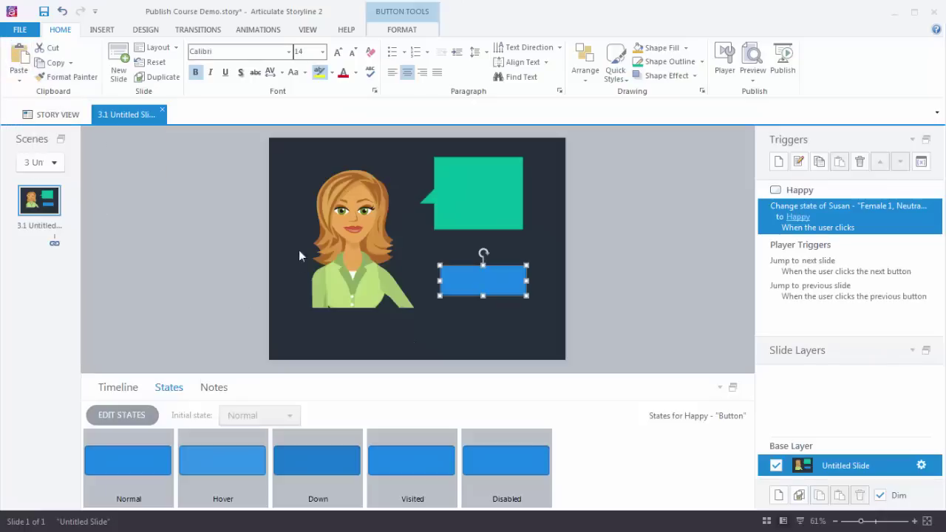
pyautogui.click(343, 251)
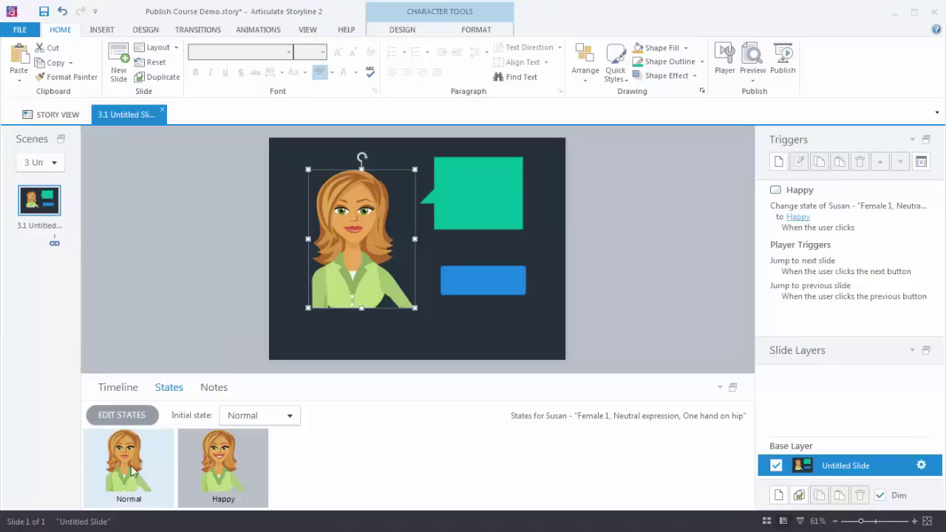
# - Add a new slide layer and name it Happy
pyautogui.click(230, 462)
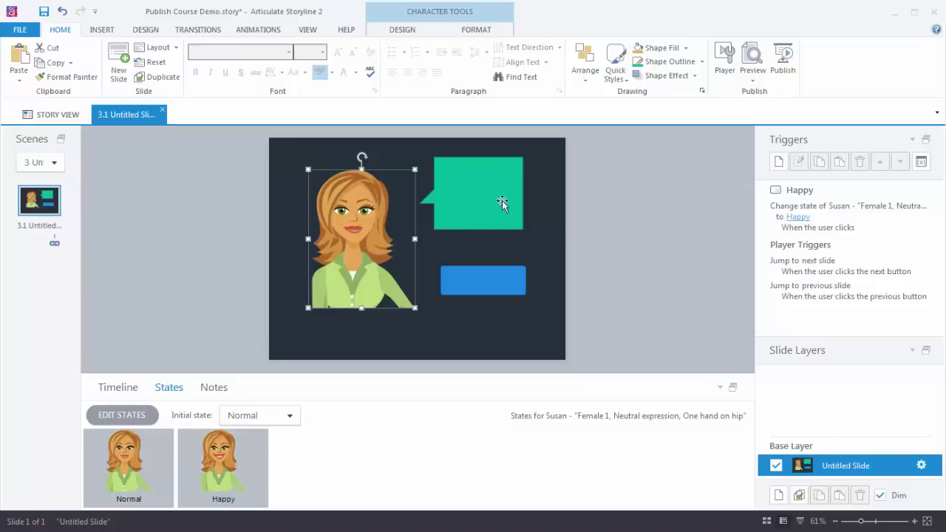
pyautogui.click(778, 495)
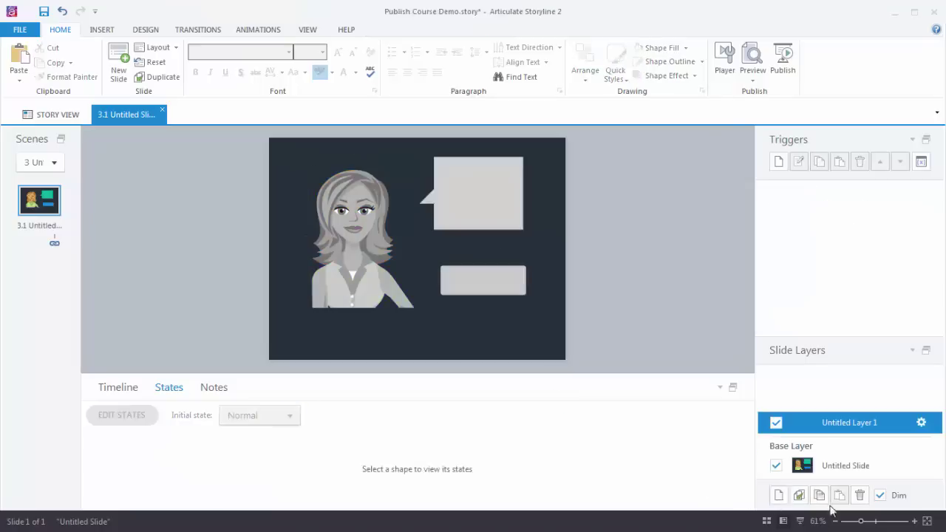
pyautogui.doubleClick(857, 424)
pyautogui.write('Happy')
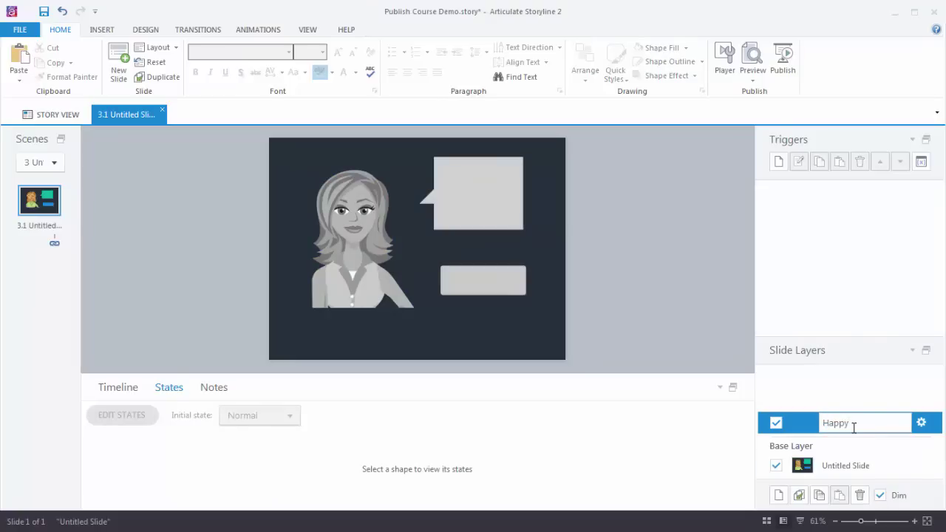
pyautogui.press('Return')
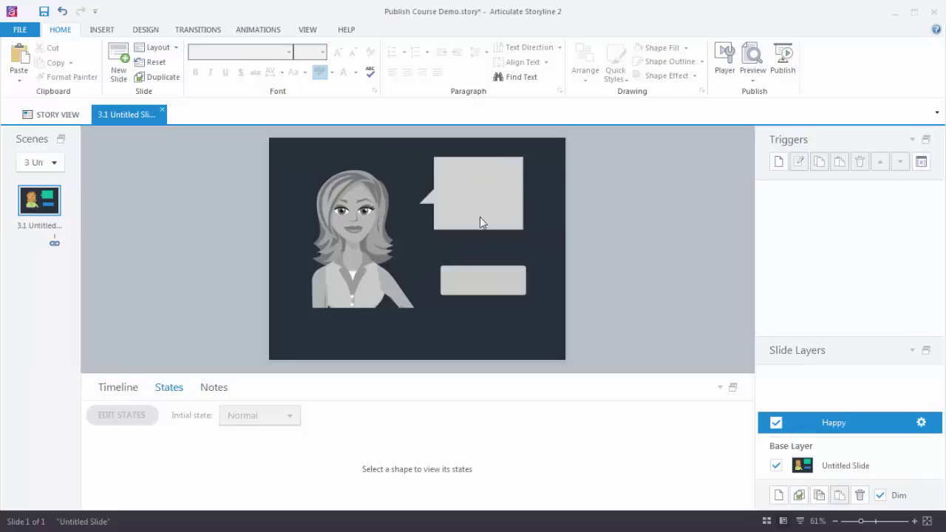
# - Insert a text box over the speech caption on the Happy layer, reading "I am happy."
pyautogui.click(102, 29)
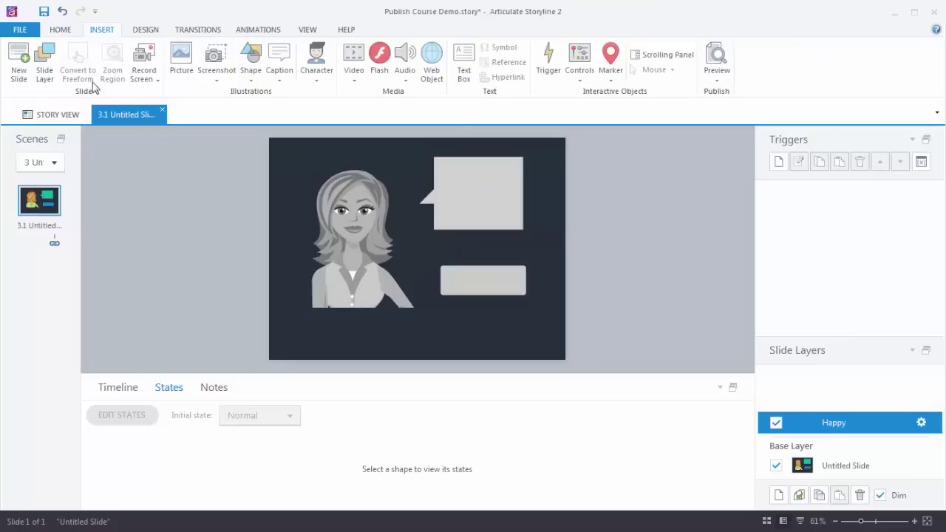
pyautogui.click(464, 70)
pyautogui.moveTo(442, 165); pyautogui.dragTo(516, 221)
pyautogui.write('I am happy')
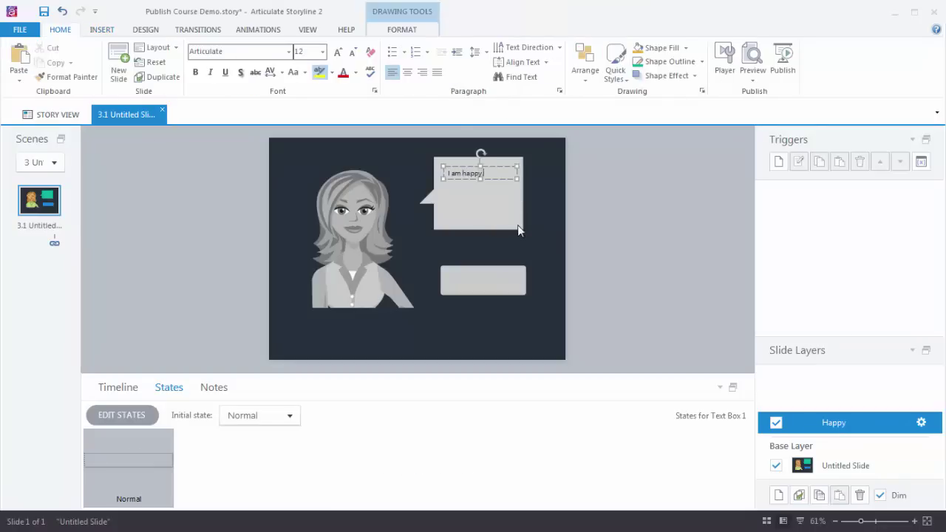
# - Enlarge the text in the "I am happy." text box to font size 32
pyautogui.click(497, 169)
pyautogui.click(338, 52)
pyautogui.click(338, 52)
pyautogui.click(338, 52)
pyautogui.click(338, 51)
pyautogui.click(337, 52)
pyautogui.click(337, 52)
pyautogui.click(338, 52)
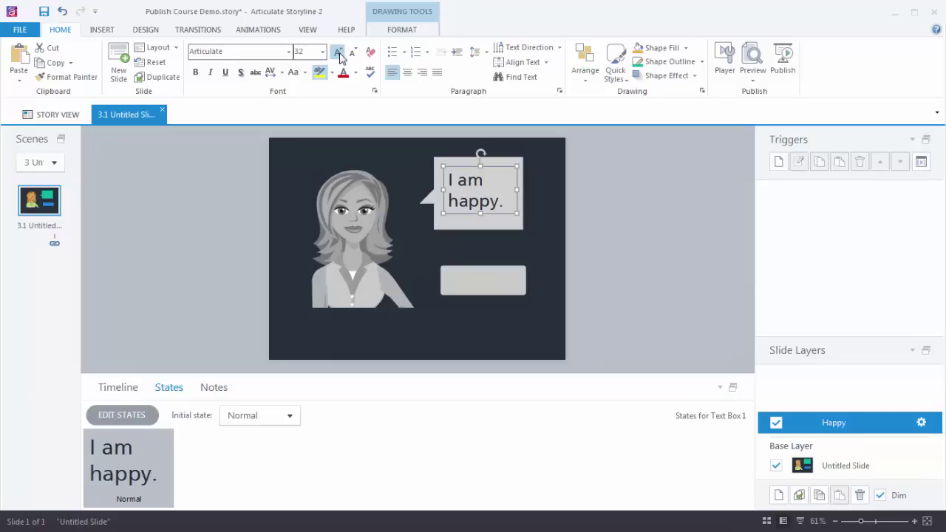
pyautogui.click(613, 329)
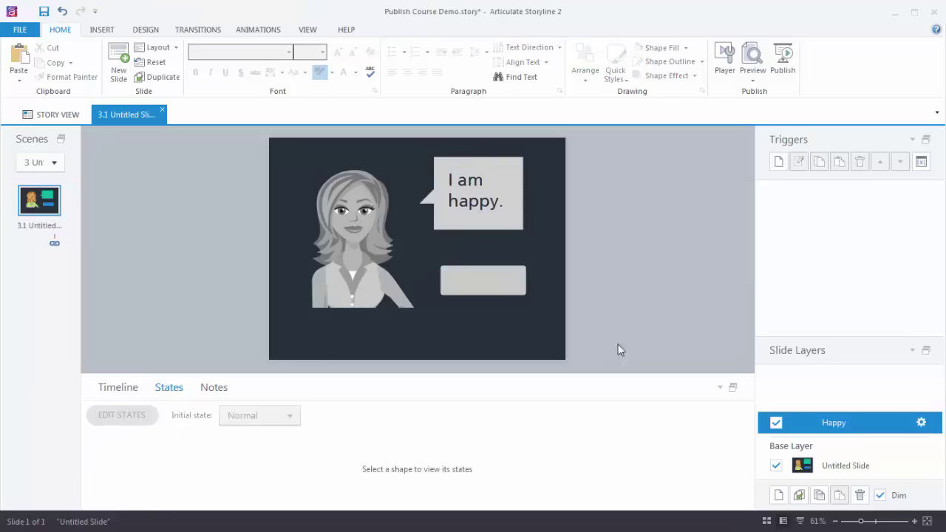
# - Return to the base layer and add a trigger to the Happy button that shows the Happy layer when the user clicks it
pyautogui.click(857, 465)
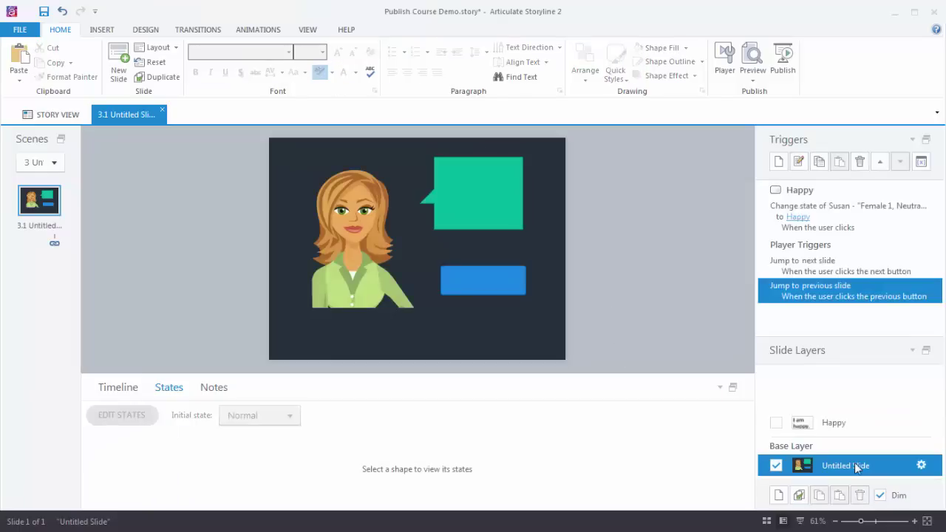
pyautogui.click(842, 424)
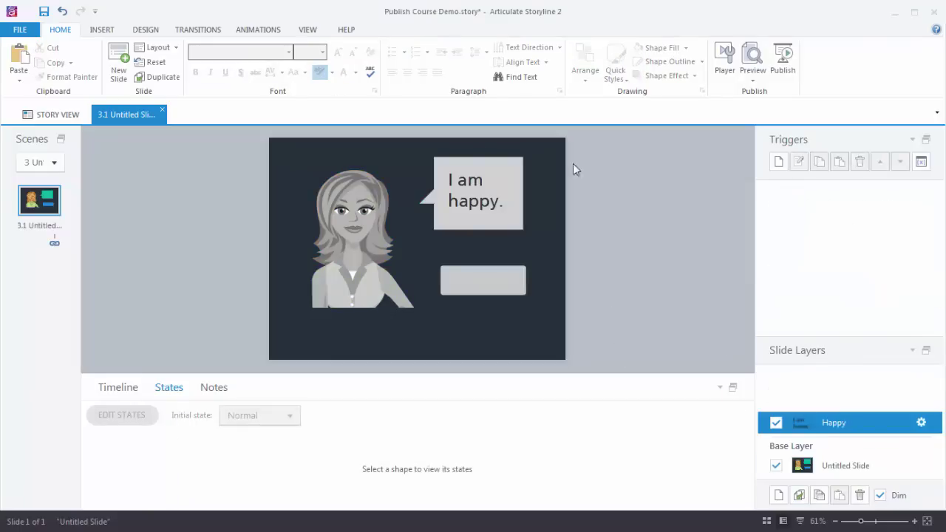
pyautogui.click(838, 471)
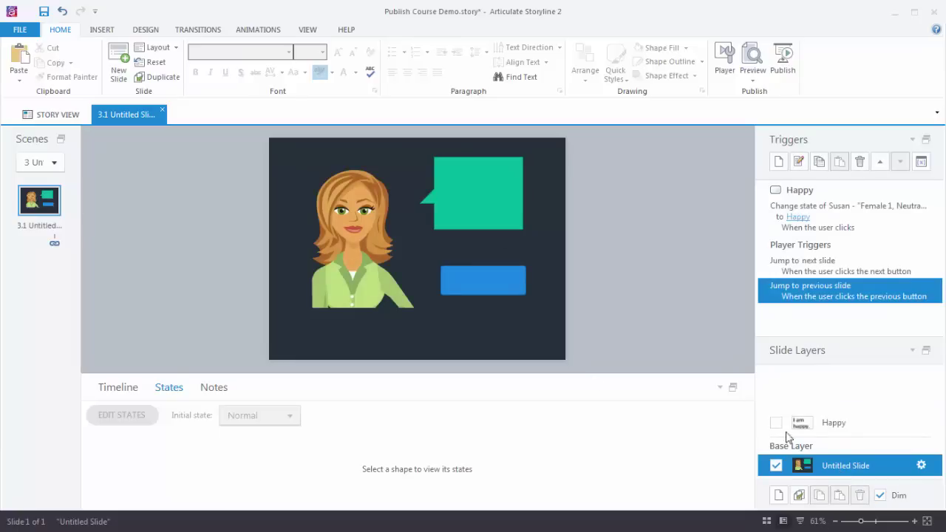
pyautogui.click(520, 270)
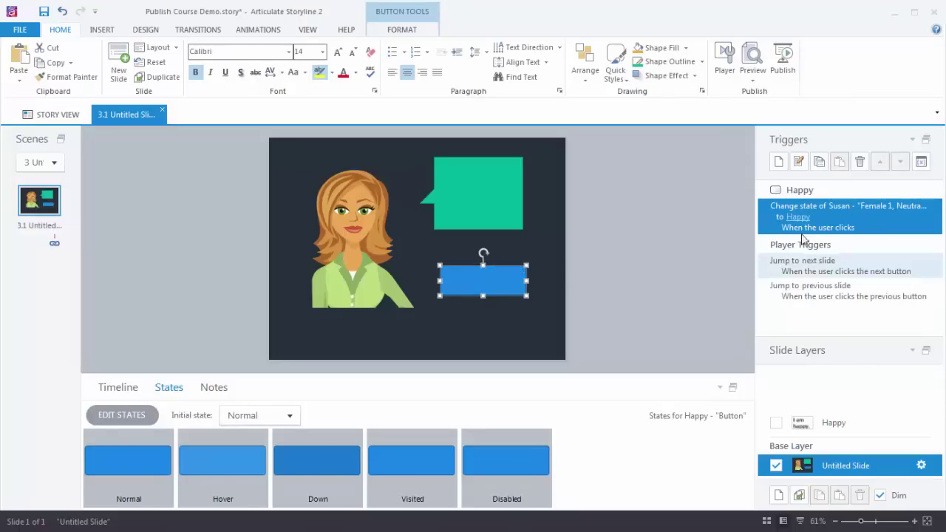
pyautogui.click(779, 161)
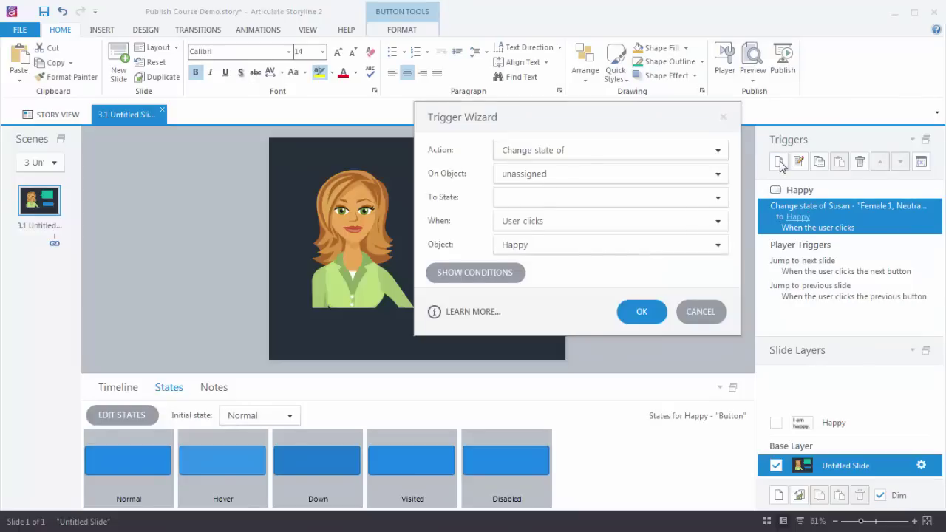
pyautogui.click(584, 156)
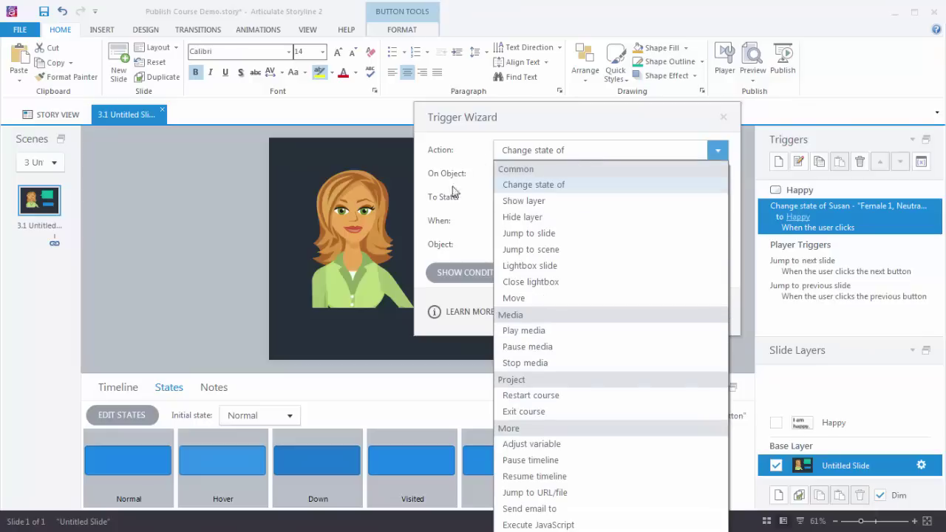
pyautogui.click(531, 201)
pyautogui.click(544, 177)
pyautogui.click(530, 207)
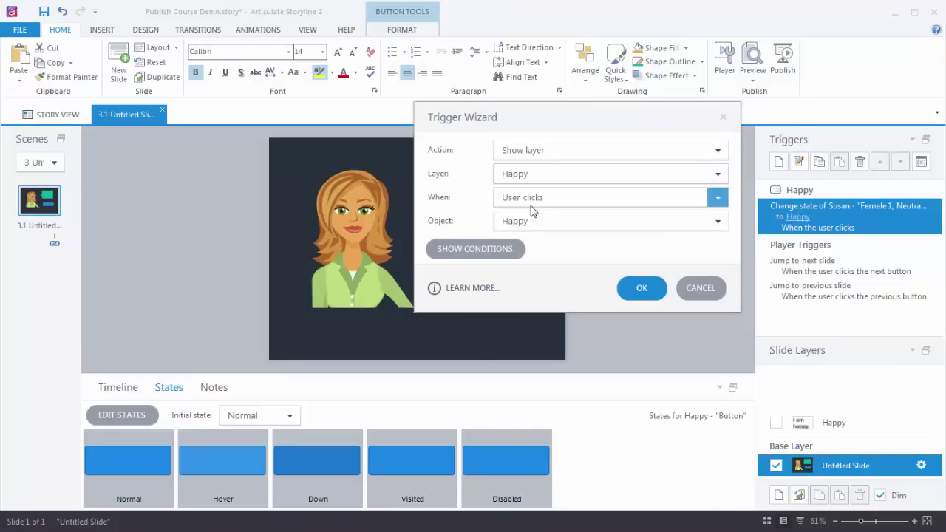
pyautogui.click(590, 204)
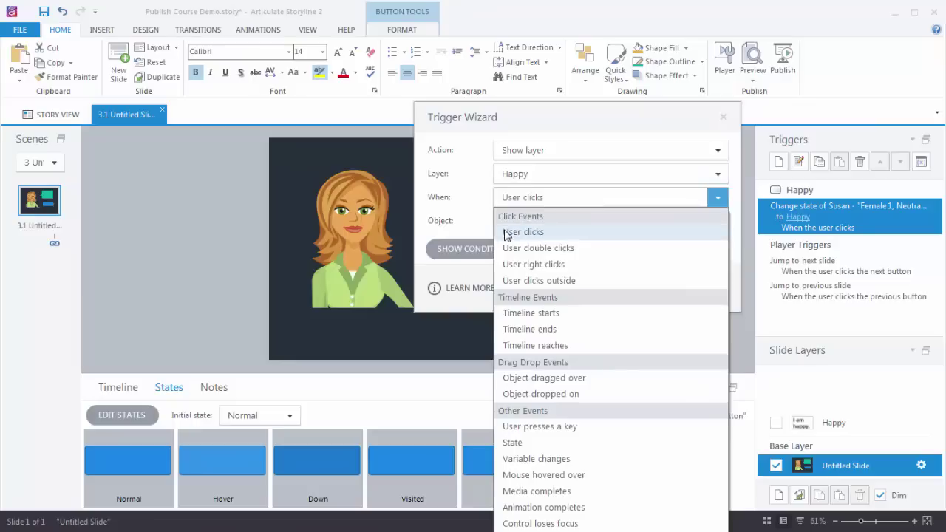
pyautogui.click(507, 233)
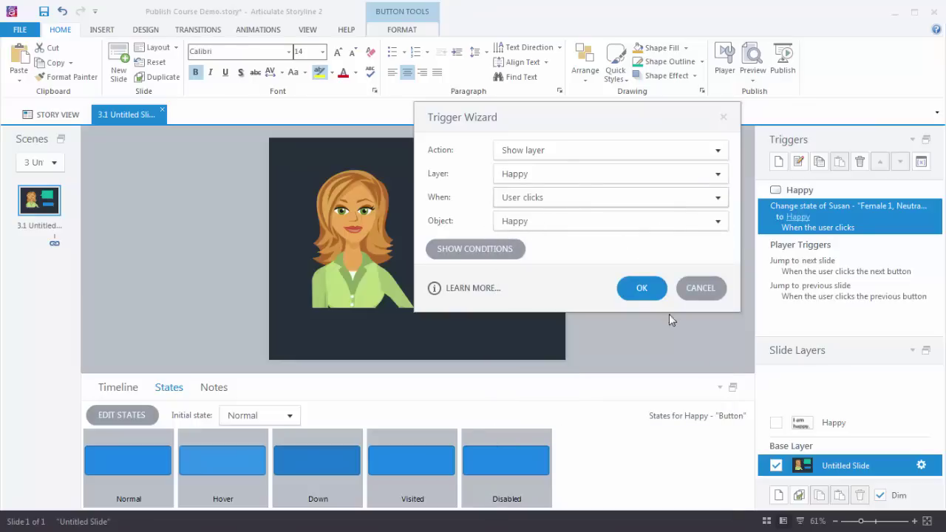
pyautogui.click(645, 292)
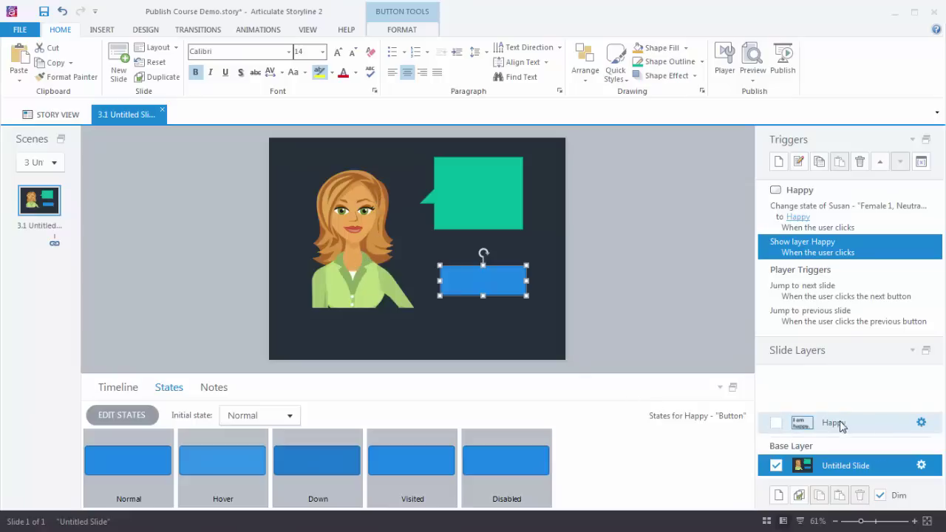
# - Preview this slide and test the blue Happy button's state change and layer triggers
pyautogui.click(754, 79)
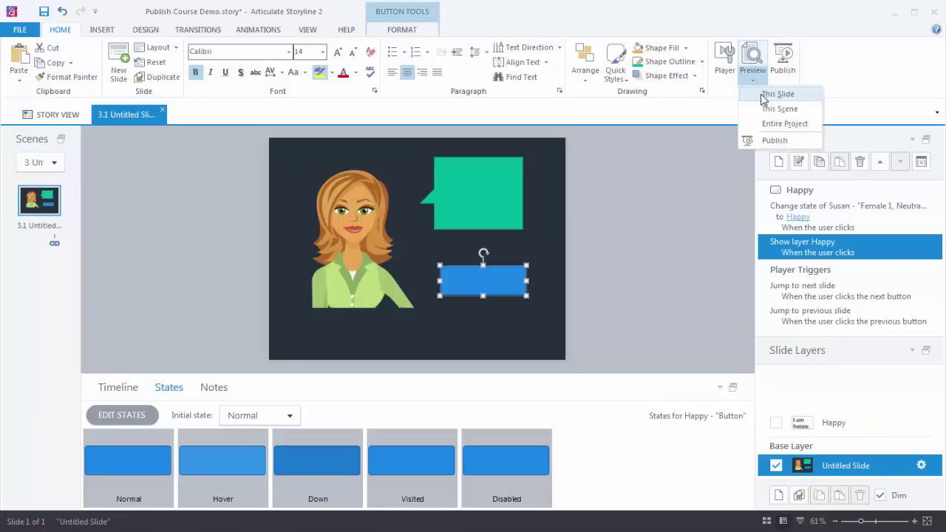
pyautogui.click(770, 94)
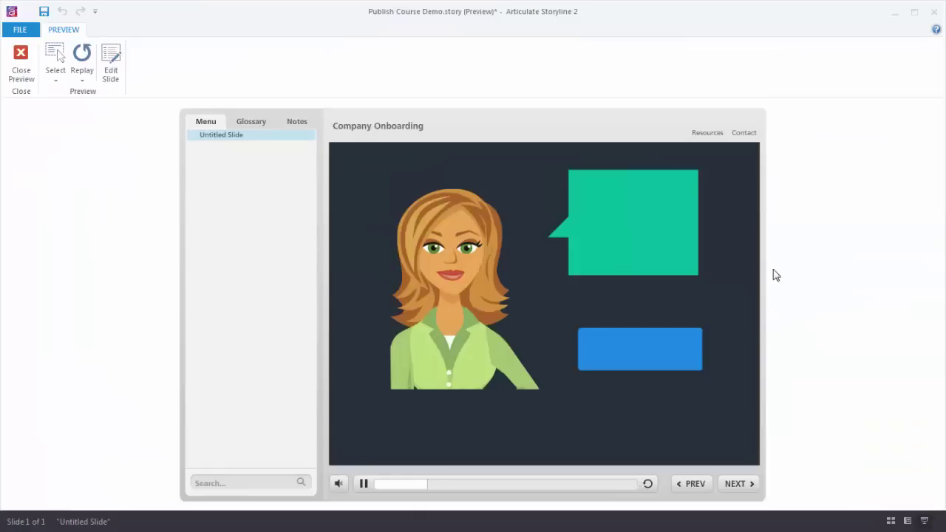
pyautogui.click(639, 354)
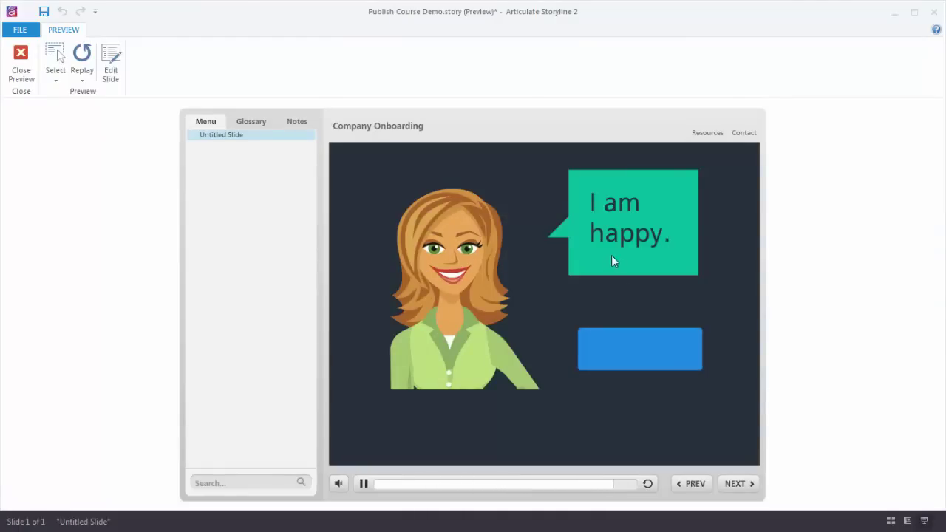